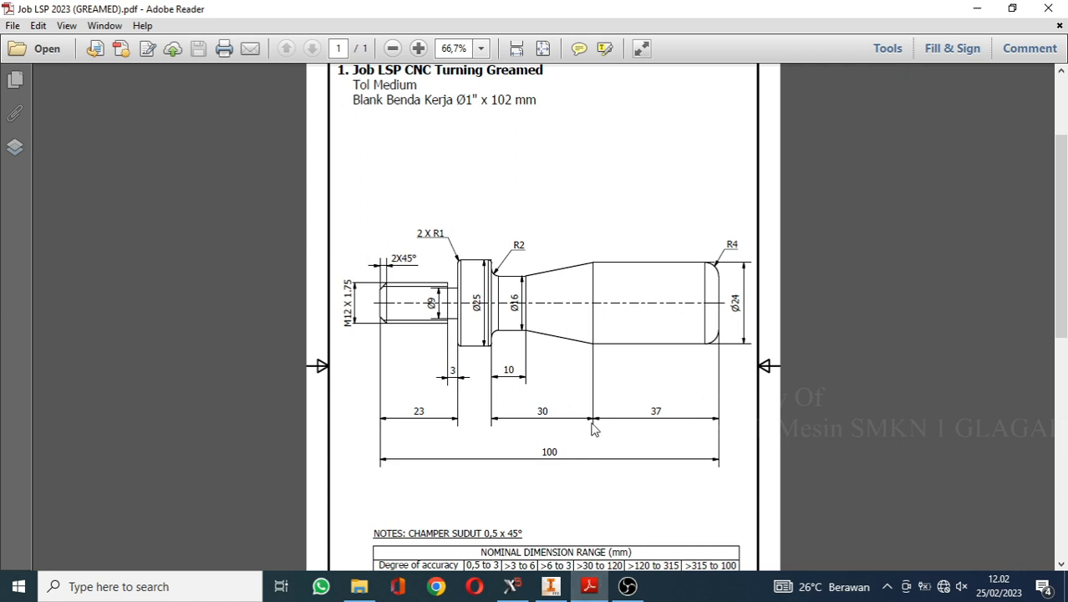
Review the dimensioned CNC turning drawing of the handle part and switch to Mastercam Design X5.
{"action": "scroll", "coordinate": [605, 387], "scroll_direction": "up", "scroll_amount": 1, "text": "ctrl"}
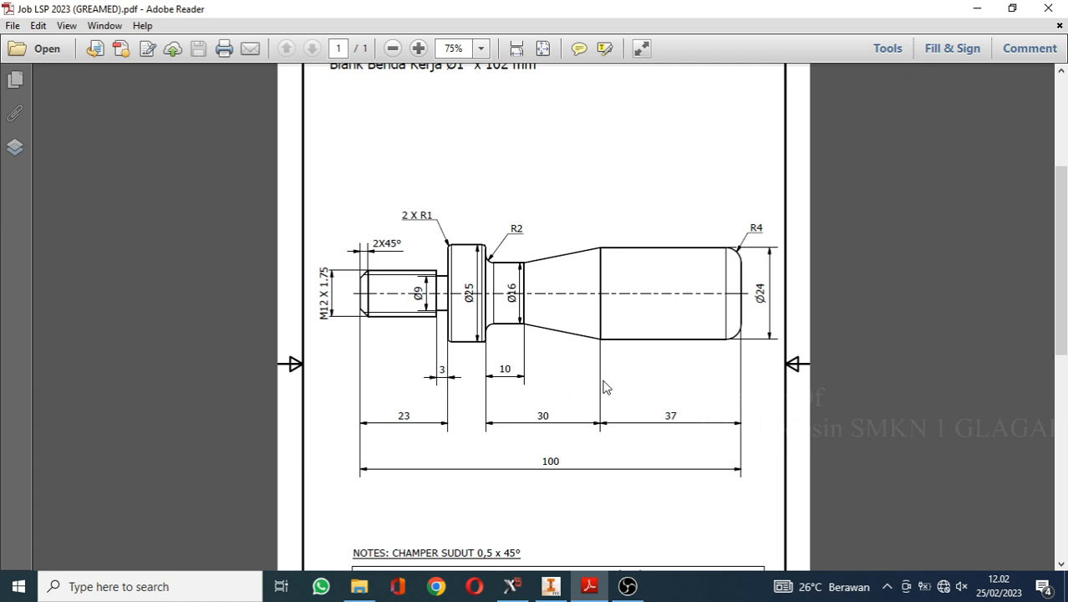
{"action": "scroll", "coordinate": [559, 371], "scroll_direction": "up", "scroll_amount": 1}
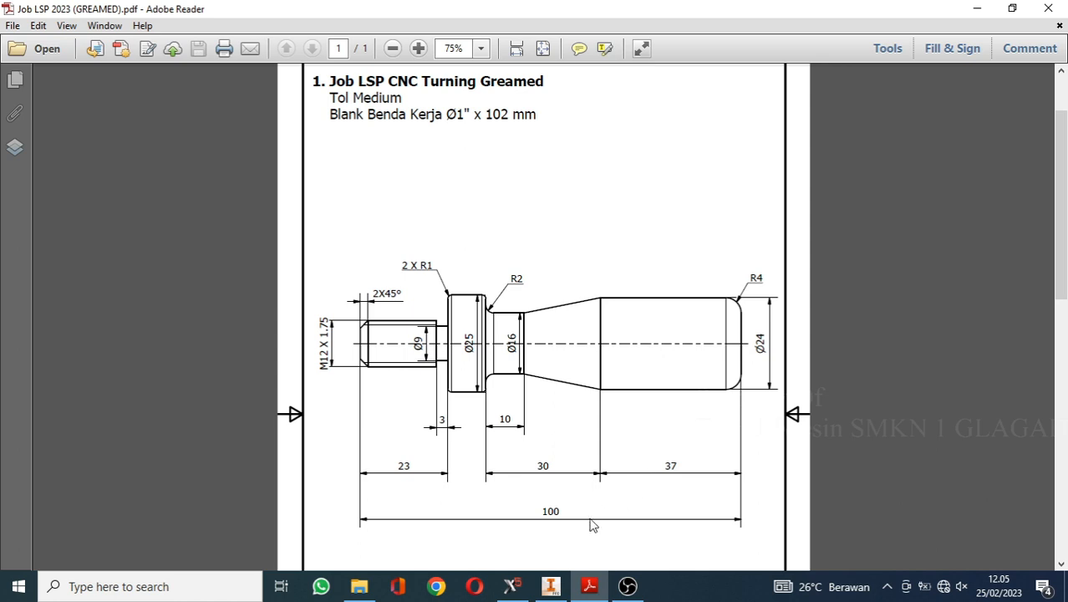
{"action": "left_click", "coordinate": [512, 586]}
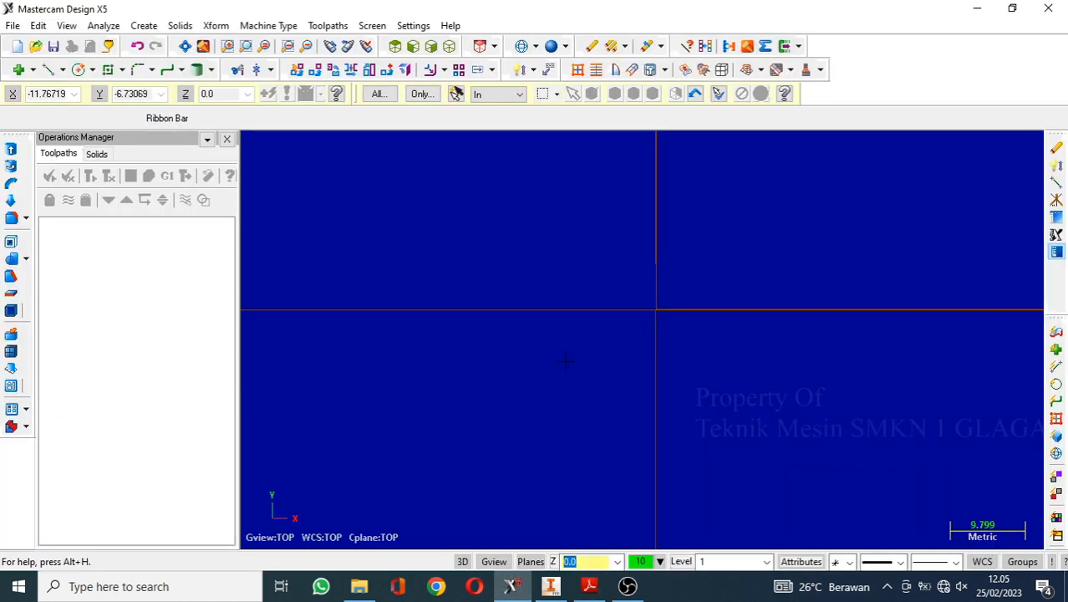
Hide the coordinate axes, and close and reopen the Operations Manager.
{"action": "key", "text": "F9"}
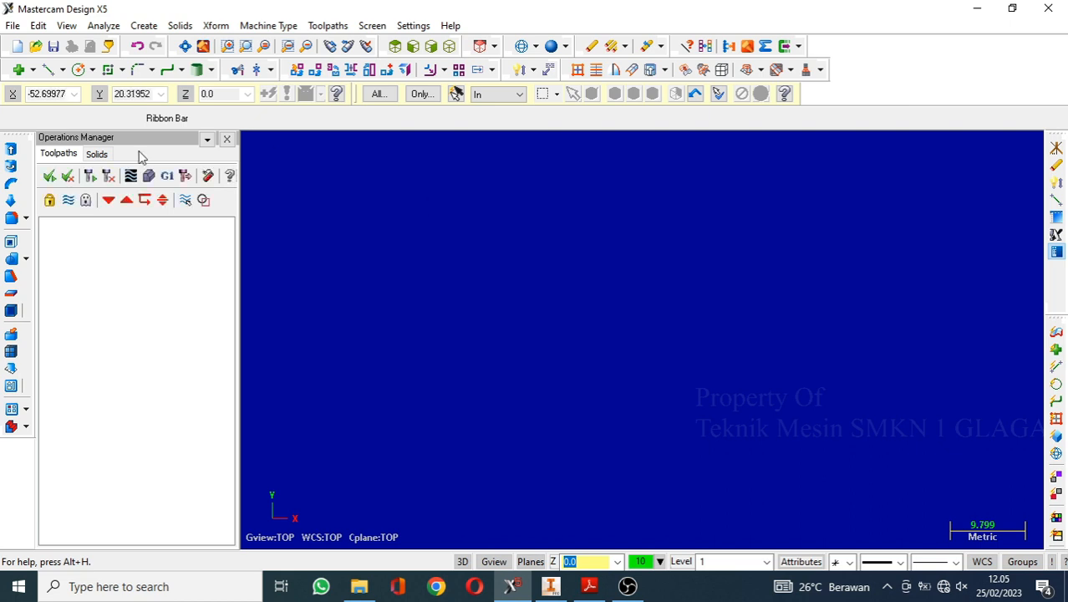
{"action": "left_click", "coordinate": [226, 138]}
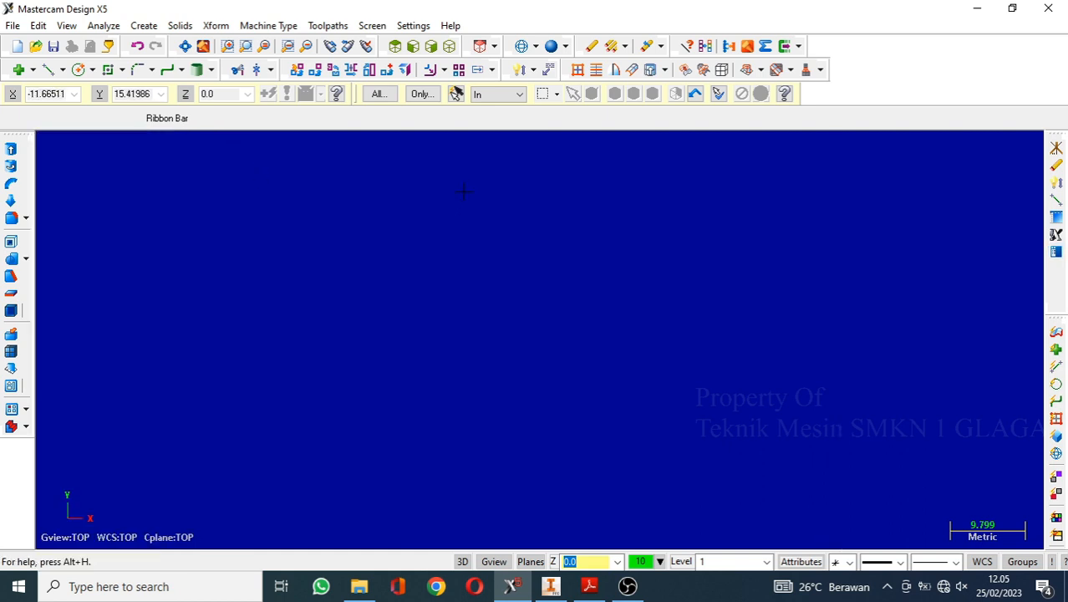
{"action": "left_click", "coordinate": [67, 26]}
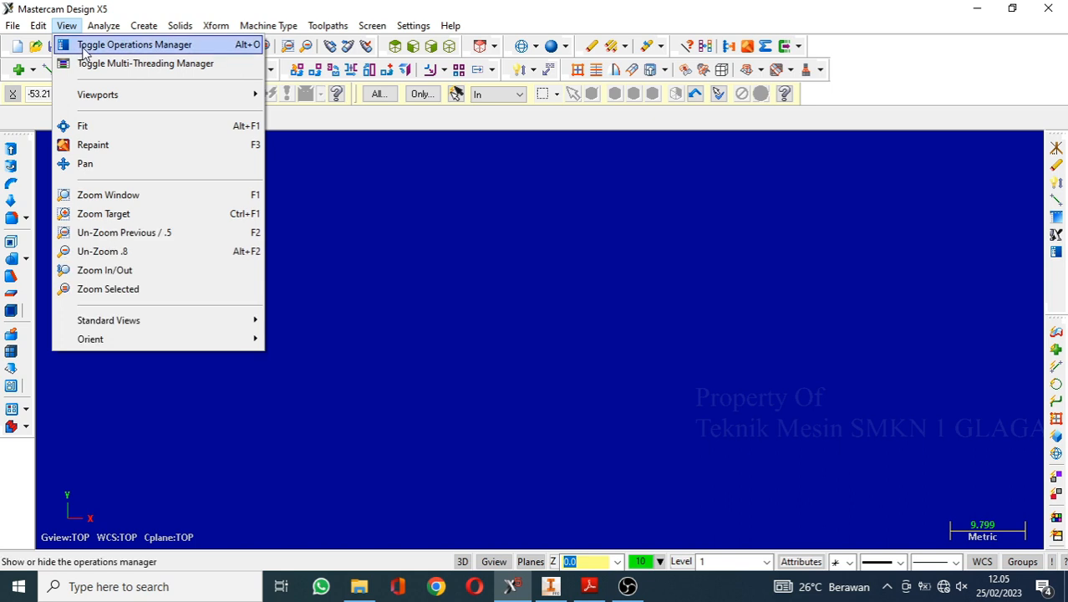
{"action": "left_click", "coordinate": [84, 46]}
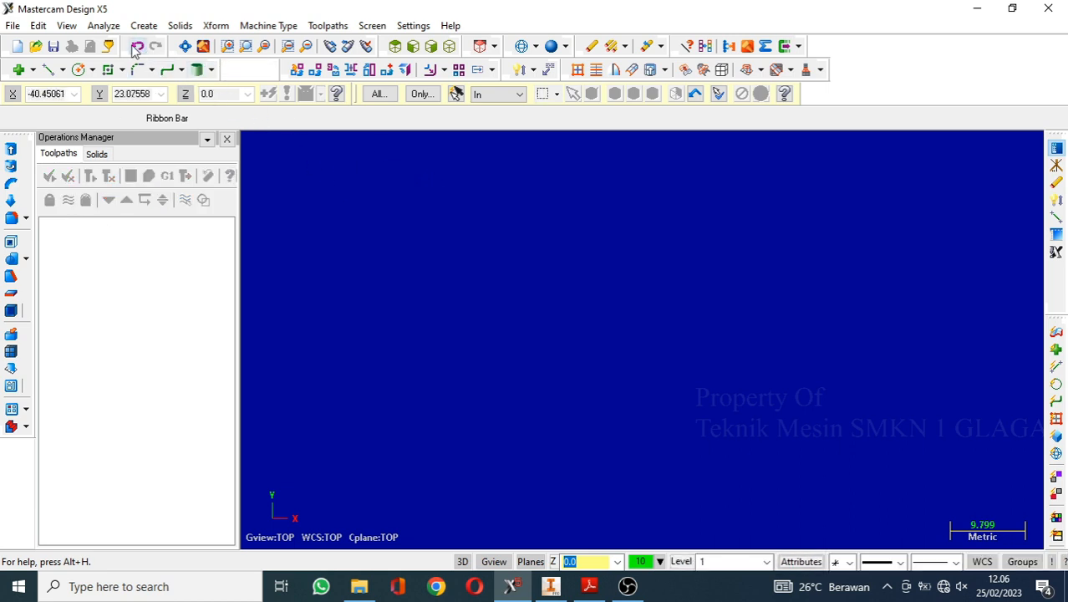
Detach the Undo/Redo toolbar from the toolbar area and close it.
{"action": "left_click_drag", "start_coordinate": [136, 48], "coordinate": [337, 194]}
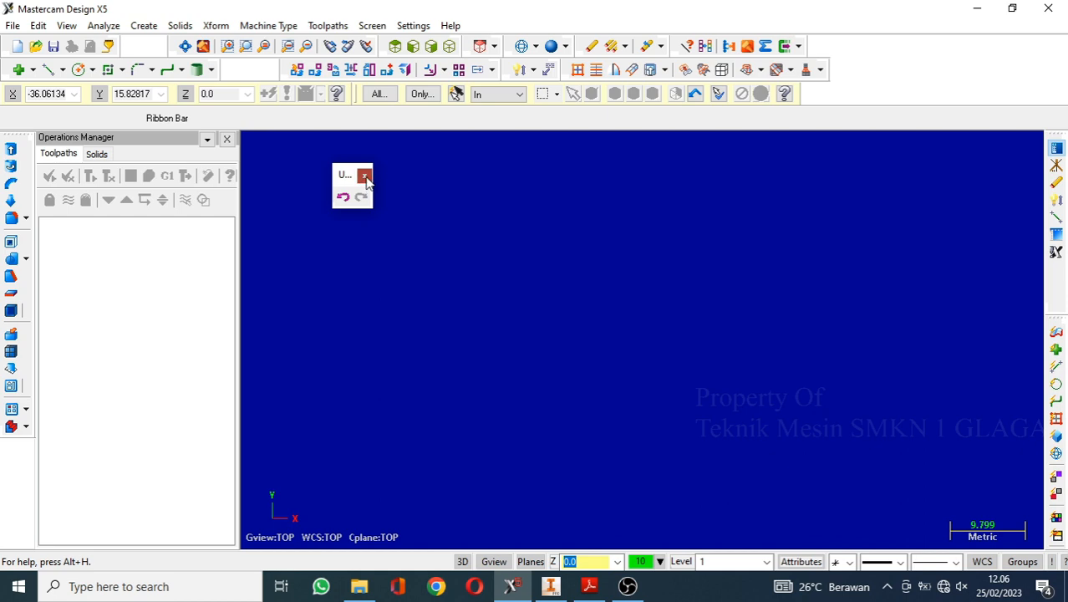
{"action": "left_click", "coordinate": [365, 176]}
Reset the customized toolbars to their default layout and display the coordinate axes.
{"action": "left_click", "coordinate": [413, 26]}
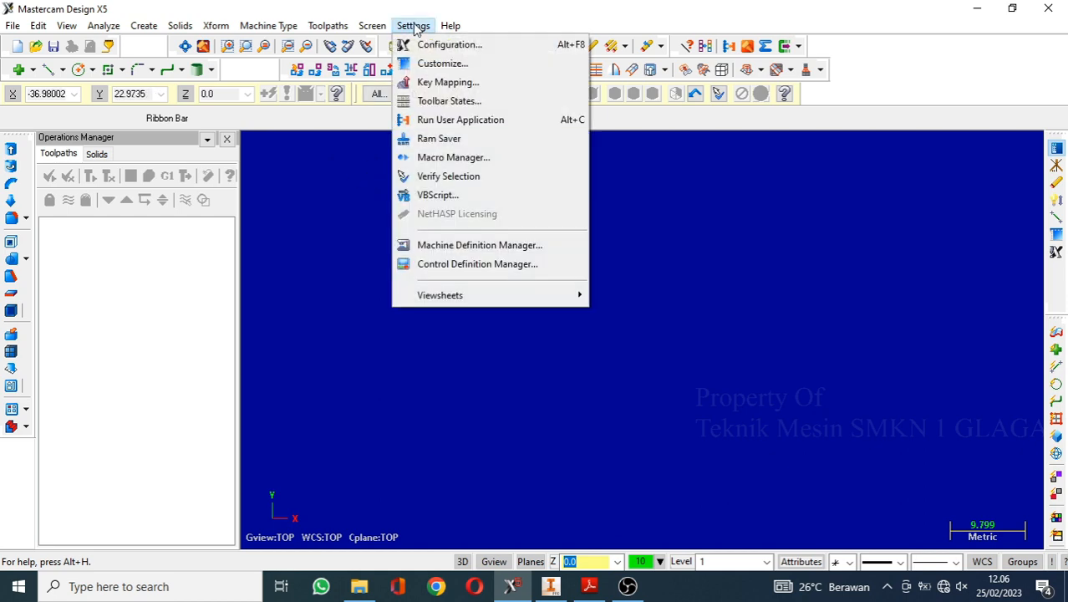
{"action": "left_click", "coordinate": [436, 64]}
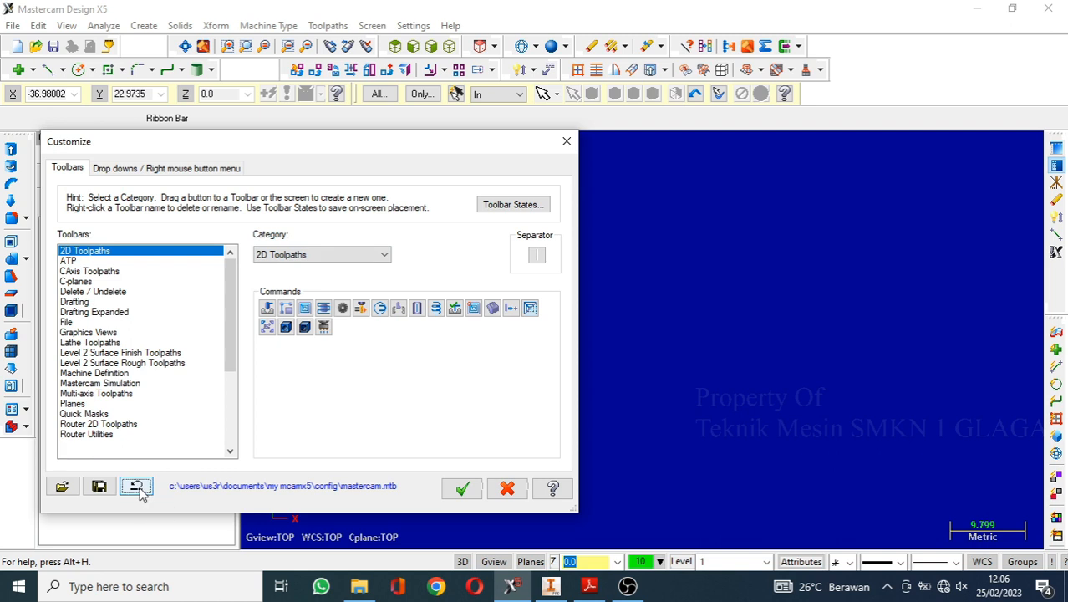
{"action": "left_click", "coordinate": [137, 486]}
{"action": "left_click", "coordinate": [356, 362]}
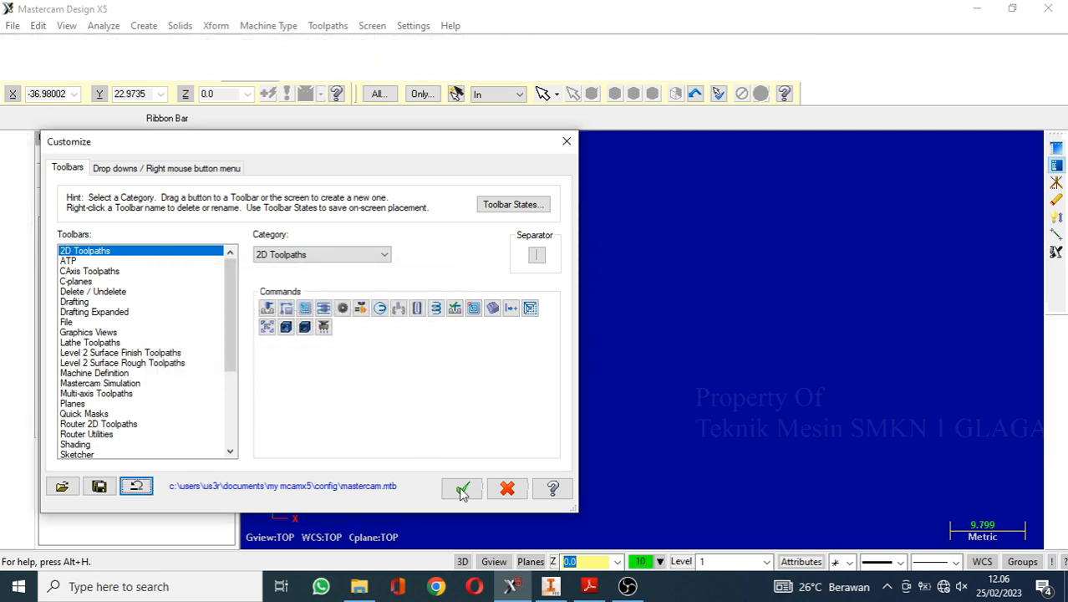
{"action": "left_click", "coordinate": [462, 488]}
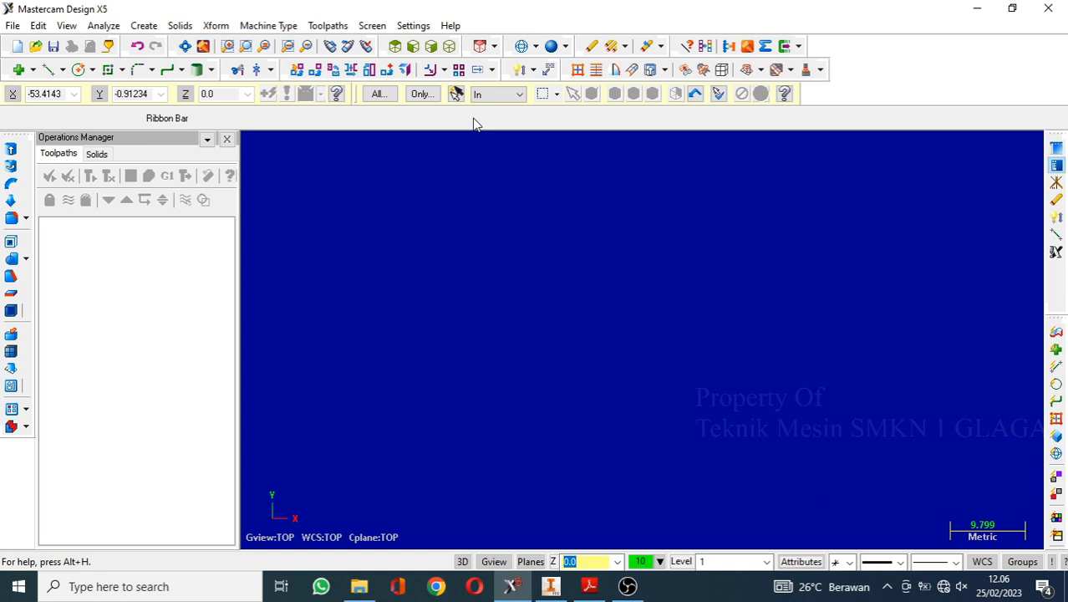
{"action": "key", "text": "F9"}
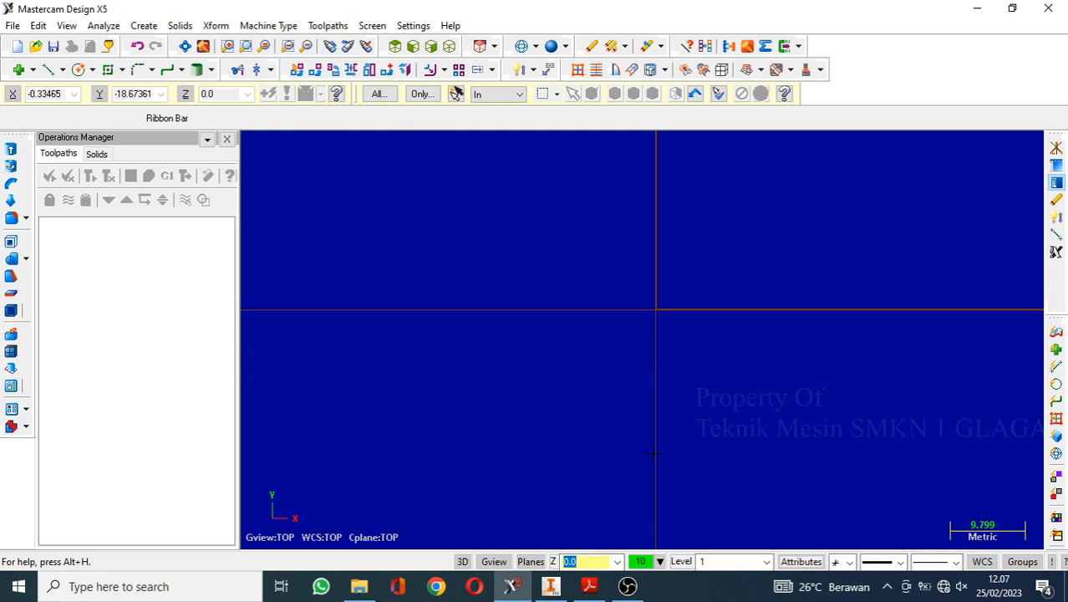
Draw a vertical line 12 mm long upward from the origin.
{"action": "left_click", "coordinate": [49, 69]}
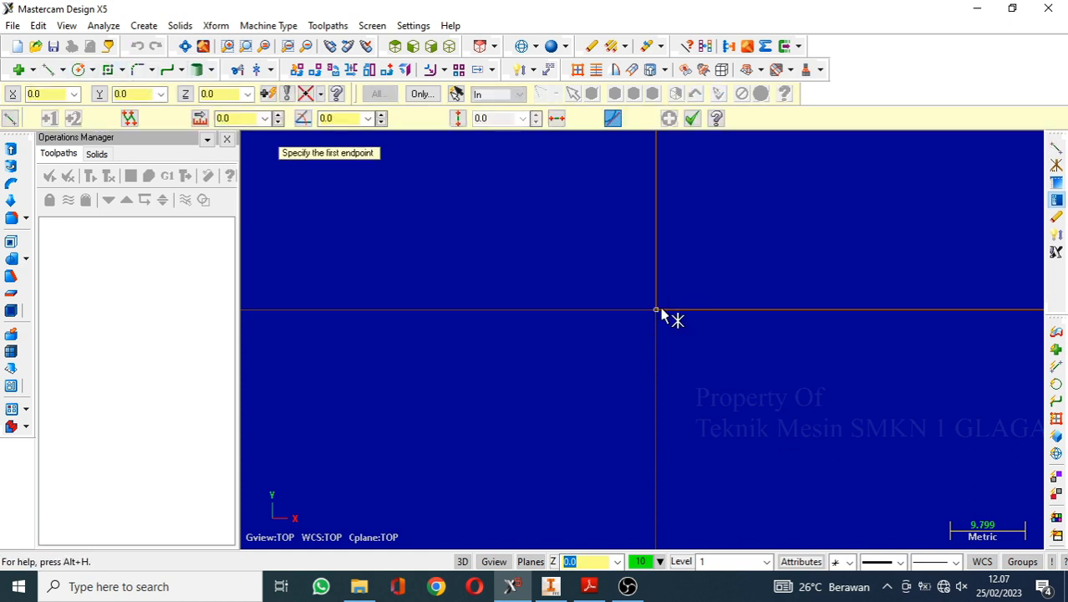
{"action": "left_click", "coordinate": [658, 310]}
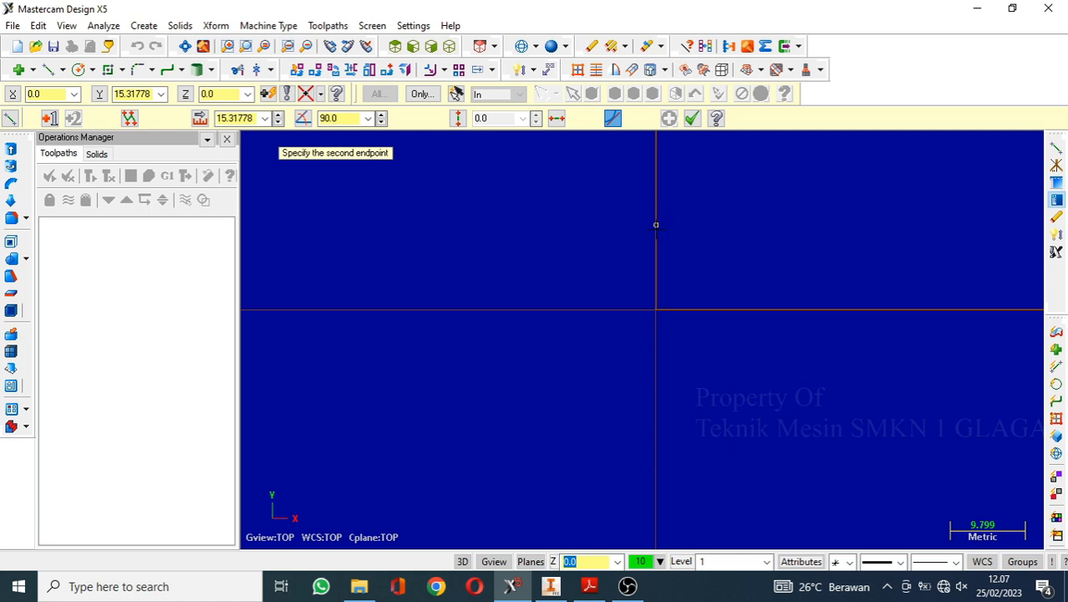
{"action": "left_click", "coordinate": [657, 227]}
{"action": "left_click", "coordinate": [238, 118]}
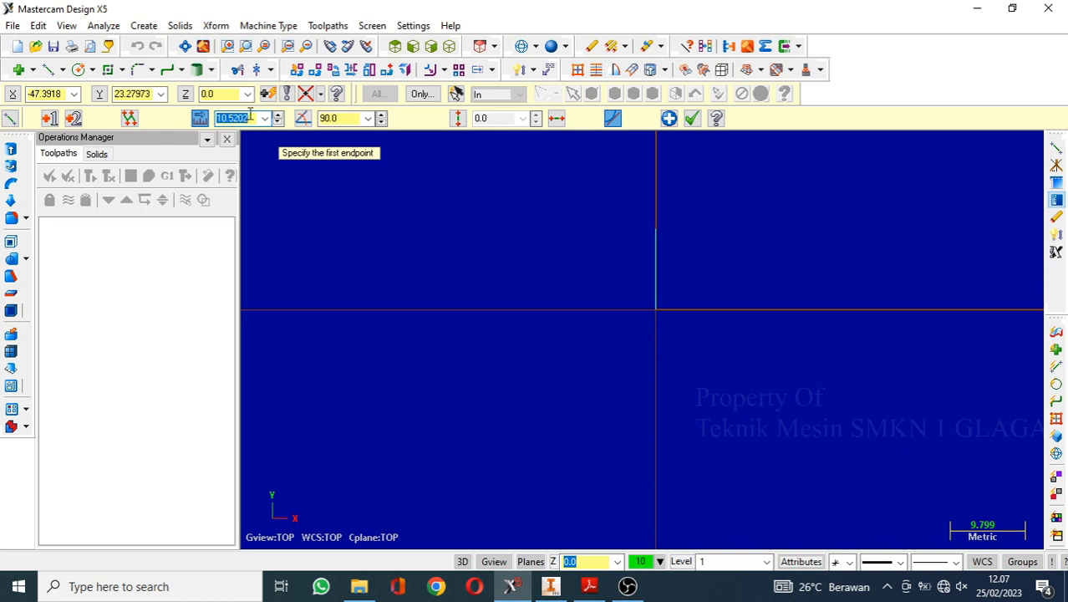
{"action": "type", "text": "12"}
{"action": "key", "text": "Return"}
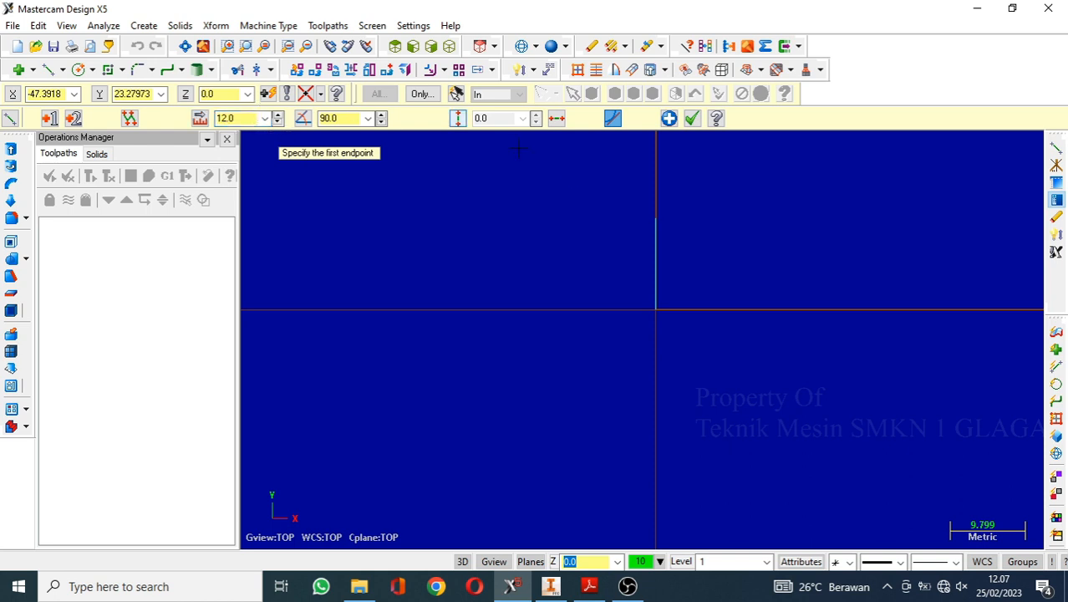
Draw a horizontal line 37 mm long toward negative X from the upper end of the vertical line.
{"action": "left_click", "coordinate": [656, 218]}
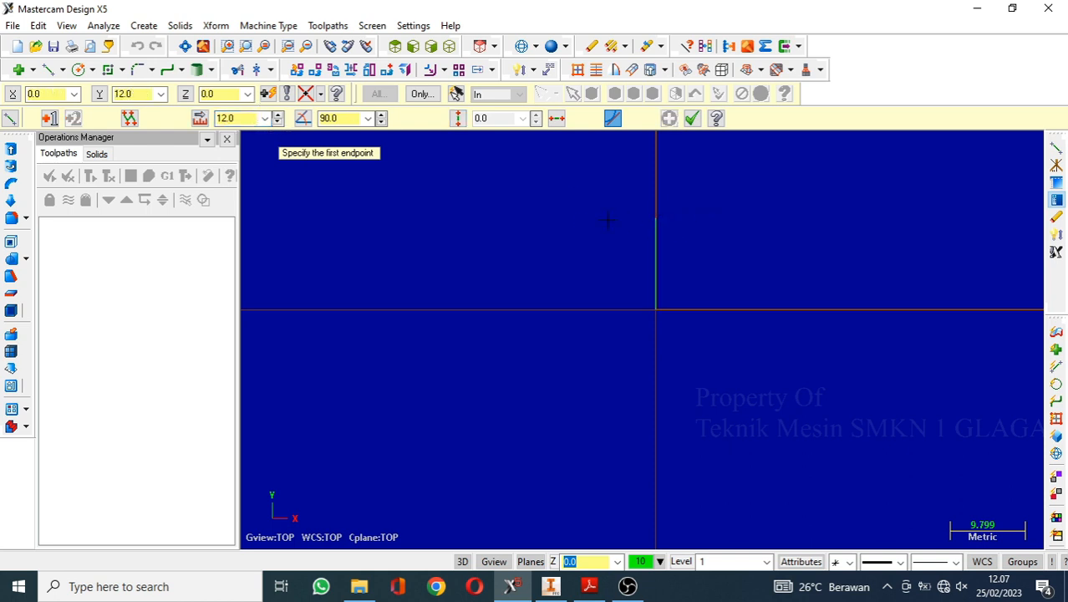
{"action": "left_click", "coordinate": [453, 218]}
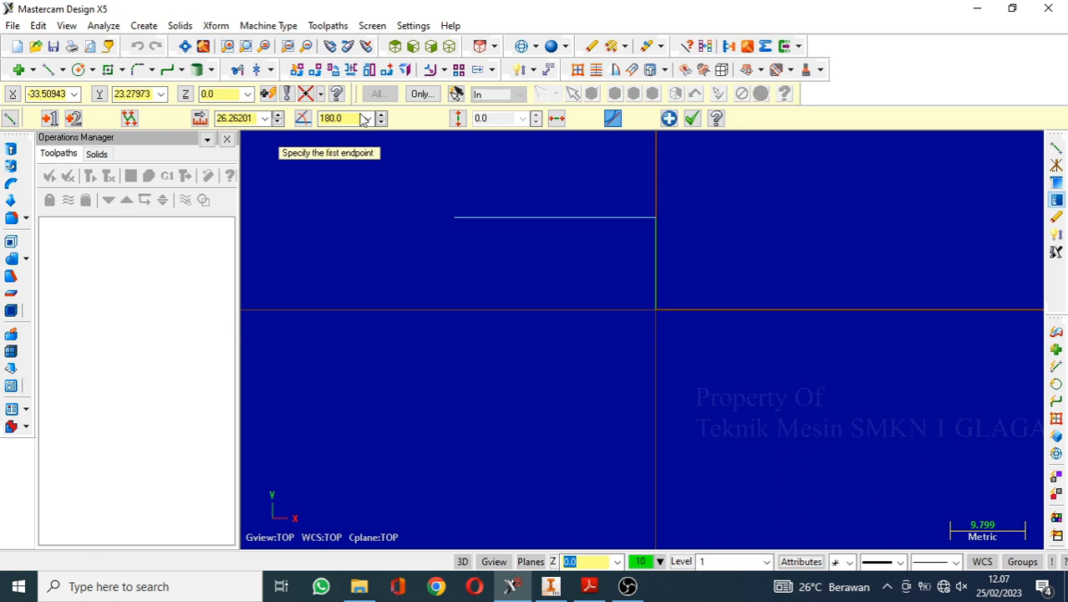
{"action": "left_click", "coordinate": [247, 118]}
{"action": "type", "text": "37"}
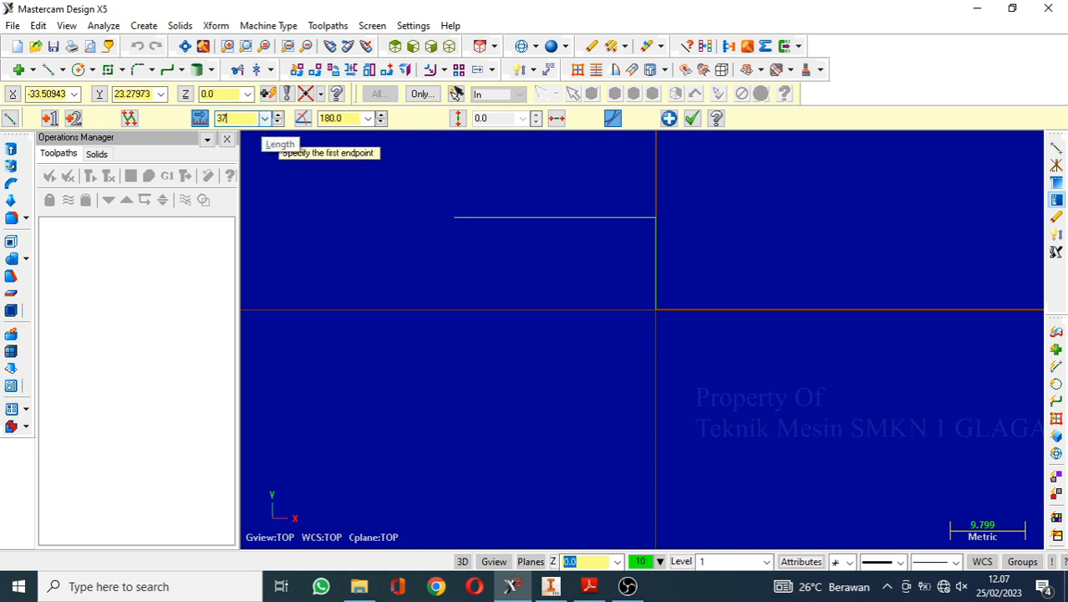
{"action": "key", "text": "Return"}
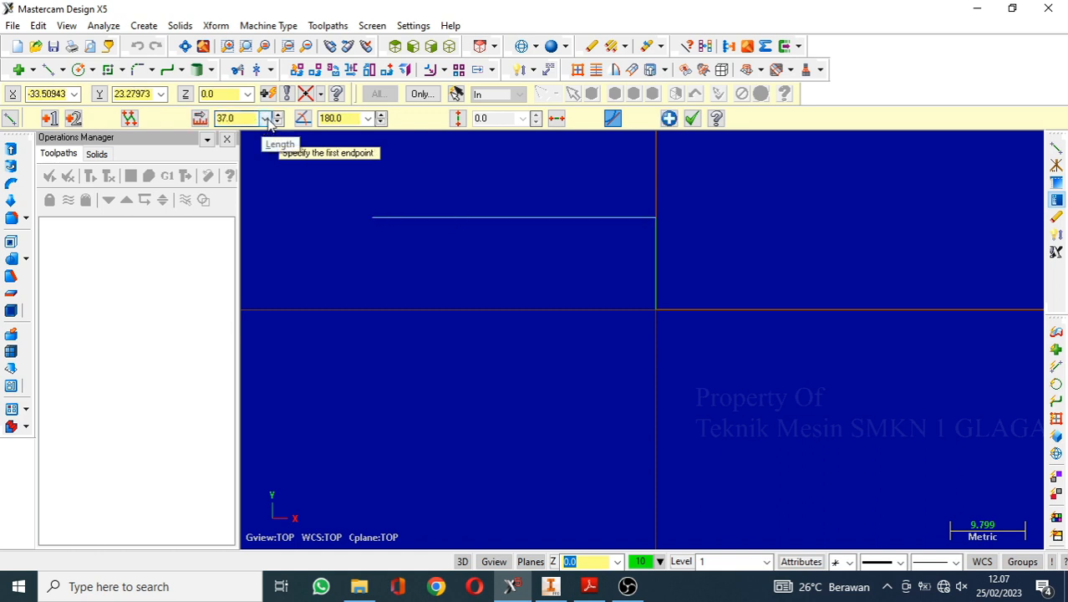
Extend the profile with a guide line about 14.7 mm toward negative X and one about 4.5 mm straight down from its end.
{"action": "left_click", "coordinate": [372, 218]}
{"action": "left_click", "coordinate": [260, 218]}
{"action": "left_click", "coordinate": [260, 217]}
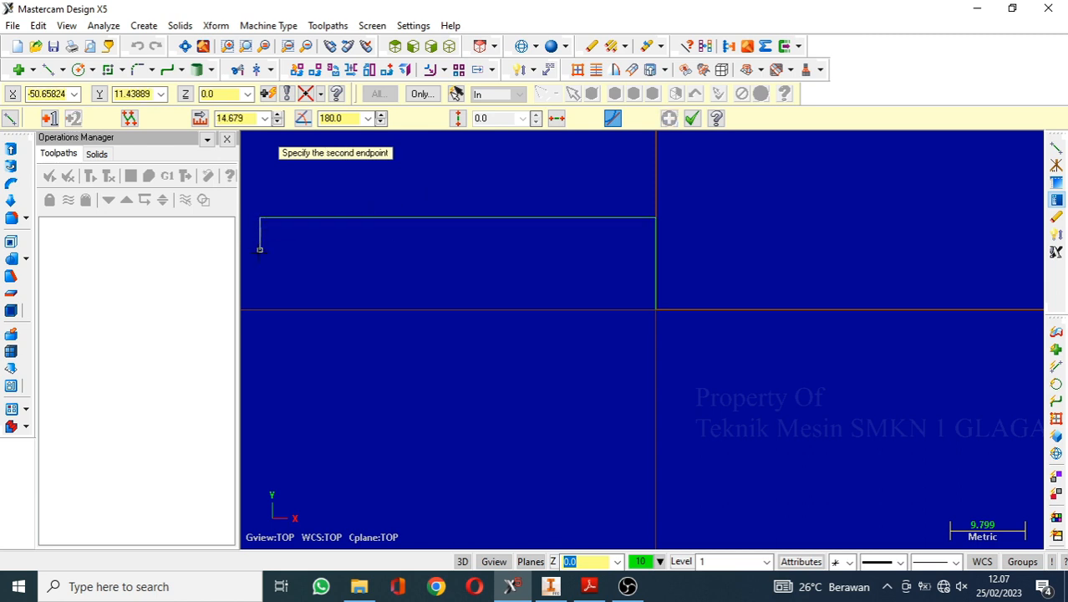
{"action": "left_click", "coordinate": [260, 250]}
Draw the taper line from the lower guide endpoint to the end of the 37 mm line and delete the two guide lines.
{"action": "left_click", "coordinate": [260, 250]}
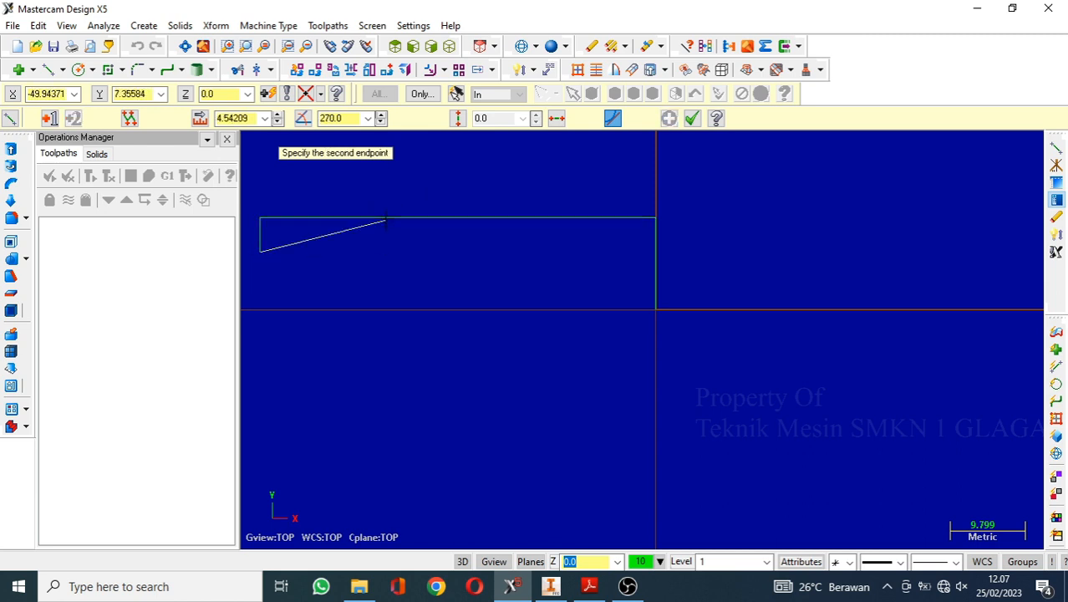
{"action": "left_click", "coordinate": [371, 218]}
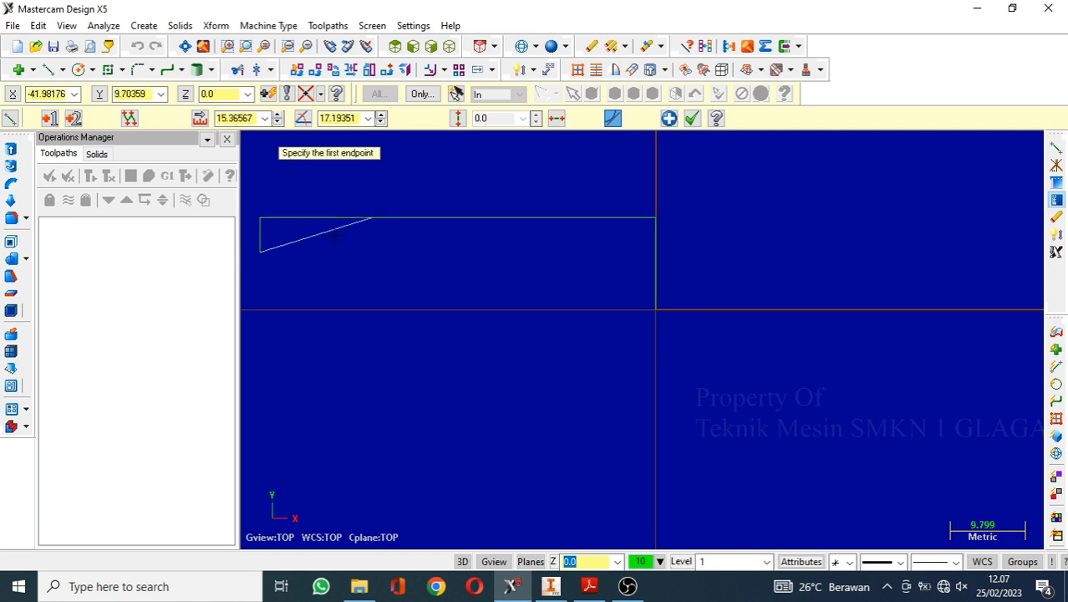
{"action": "key", "text": "Escape"}
{"action": "left_click", "coordinate": [306, 217]}
{"action": "key", "text": "Delete"}
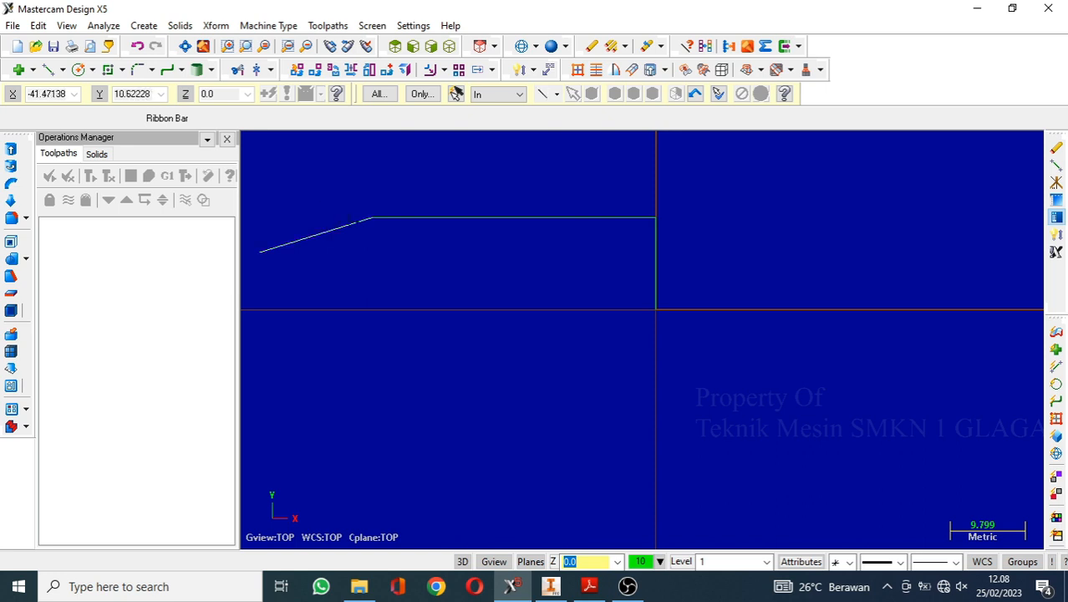
Apply 4 mm radius fillets to the 37 mm line's corner with the vertical end line and its junction with the taper.
{"action": "left_click", "coordinate": [139, 69]}
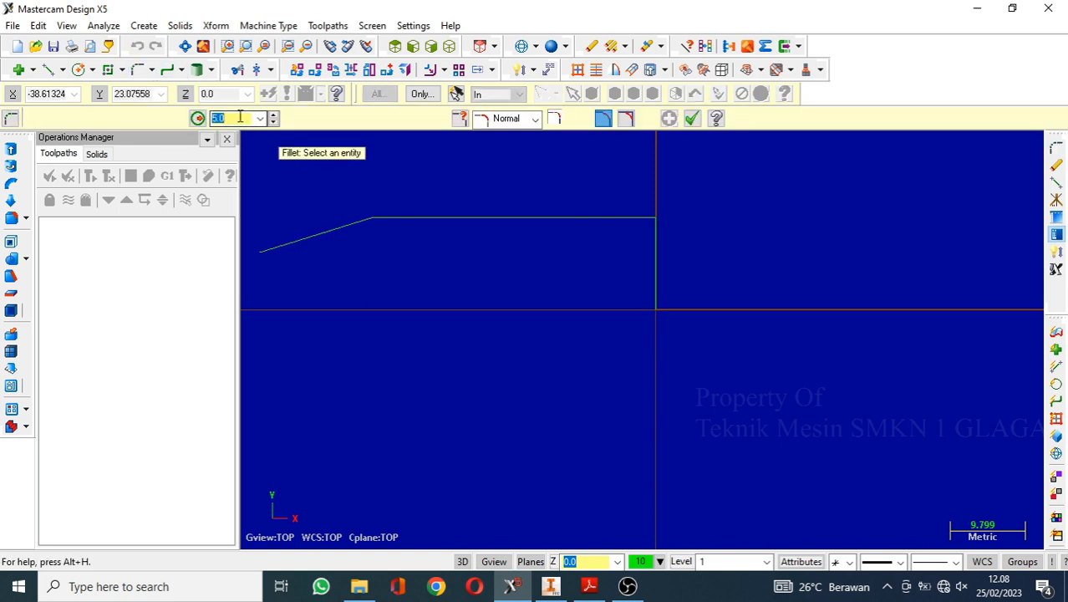
{"action": "type", "text": "4"}
{"action": "left_click", "coordinate": [592, 218]}
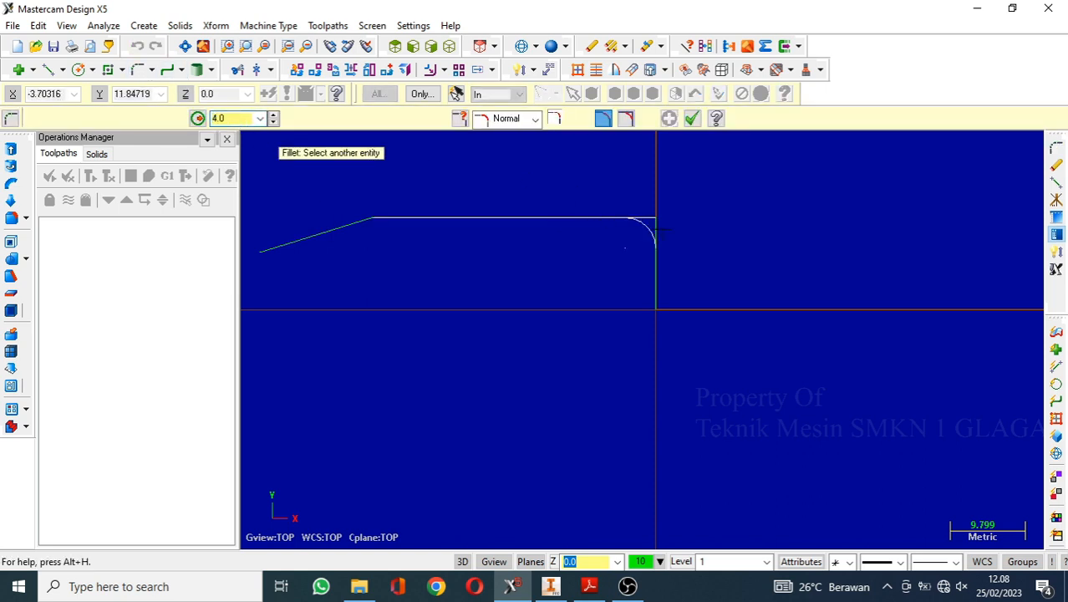
{"action": "left_click", "coordinate": [657, 233]}
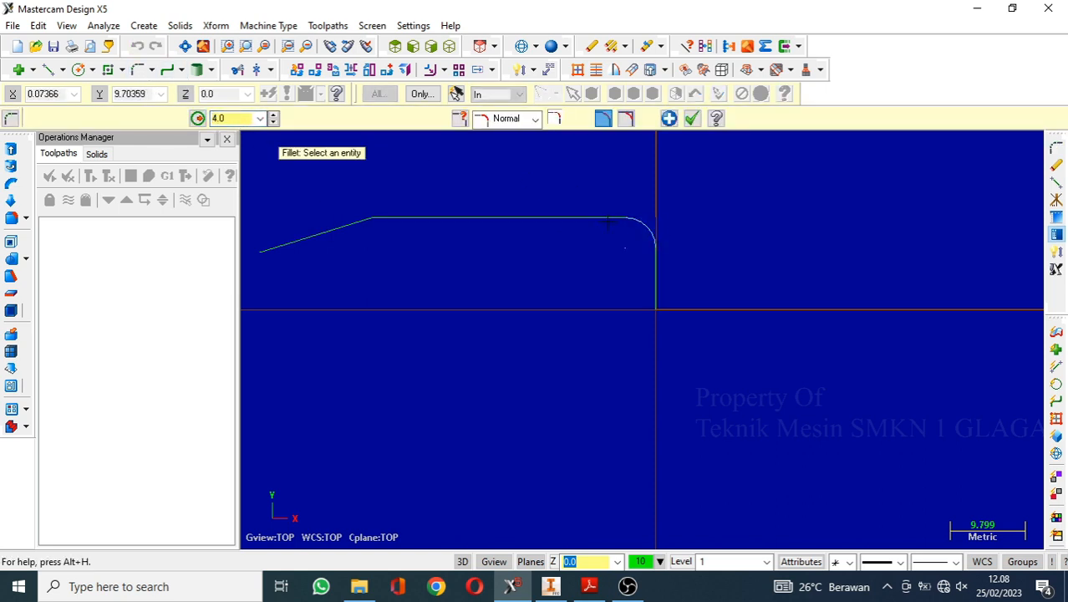
{"action": "left_click", "coordinate": [368, 219]}
{"action": "left_click", "coordinate": [363, 223]}
{"action": "left_click", "coordinate": [691, 117]}
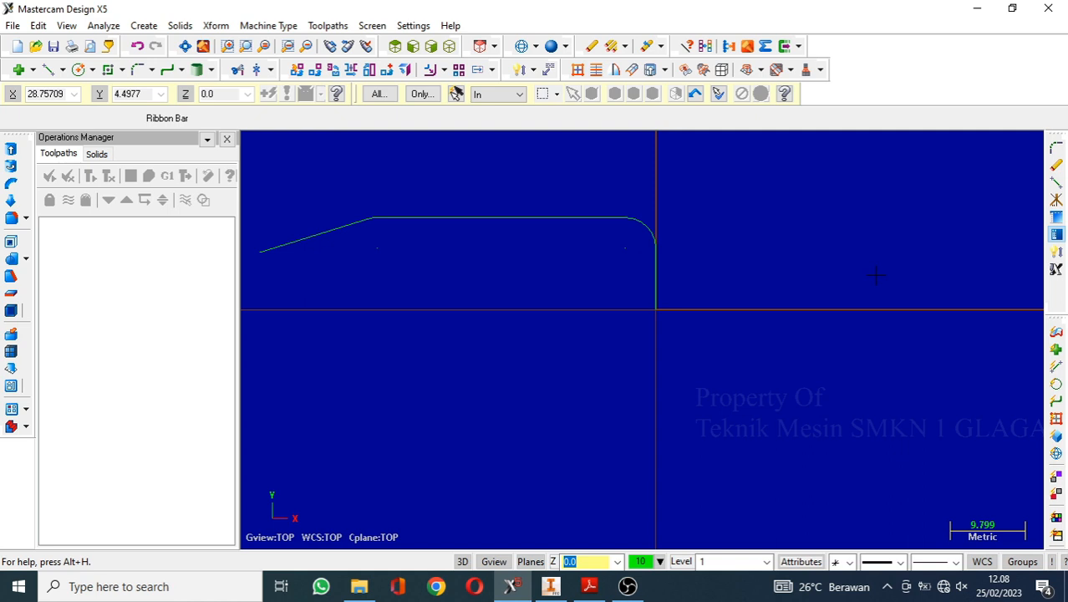
Draw a horizontal line about 8 mm toward negative X from the taper's lower end and a vertical line about 6.4 mm up from it.
{"action": "scroll", "coordinate": [802, 263], "scroll_direction": "down", "scroll_amount": 3}
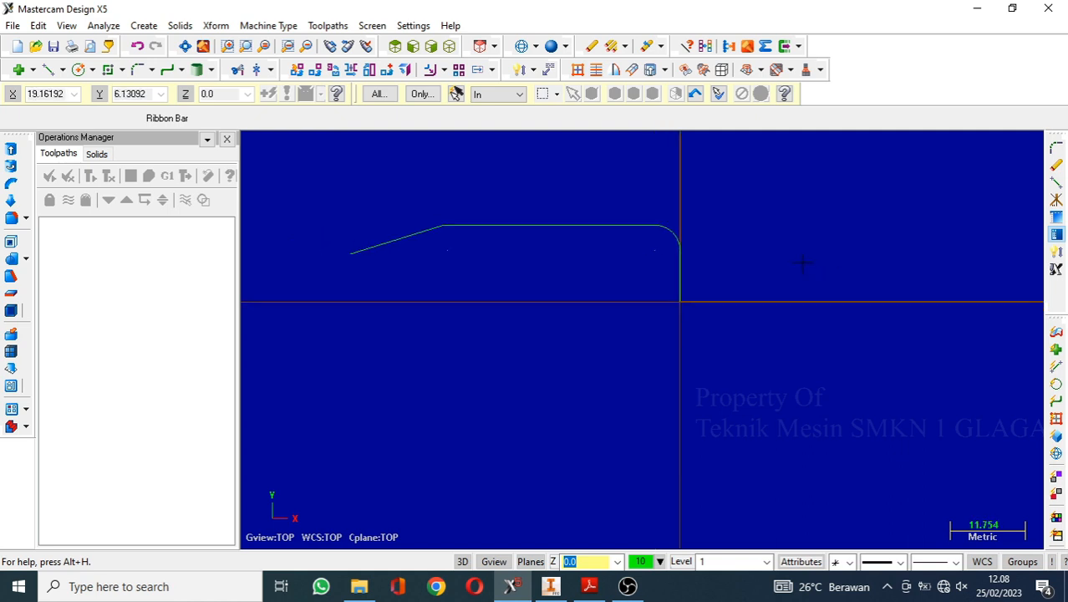
{"action": "scroll", "coordinate": [336, 200], "scroll_direction": "up", "scroll_amount": 3}
{"action": "left_click", "coordinate": [51, 72]}
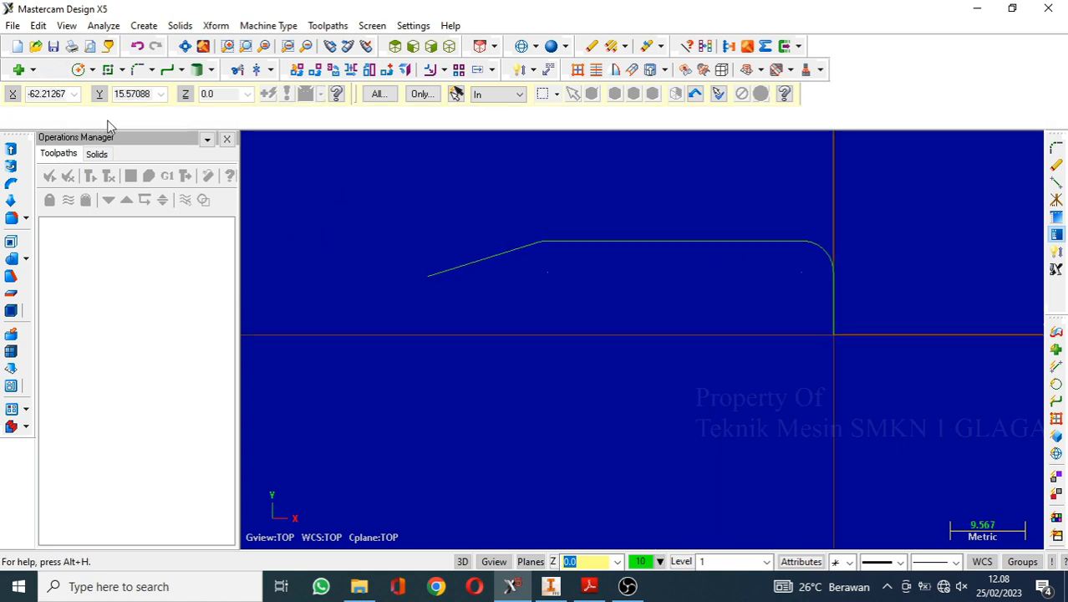
{"action": "left_click", "coordinate": [428, 276]}
{"action": "left_click", "coordinate": [365, 277]}
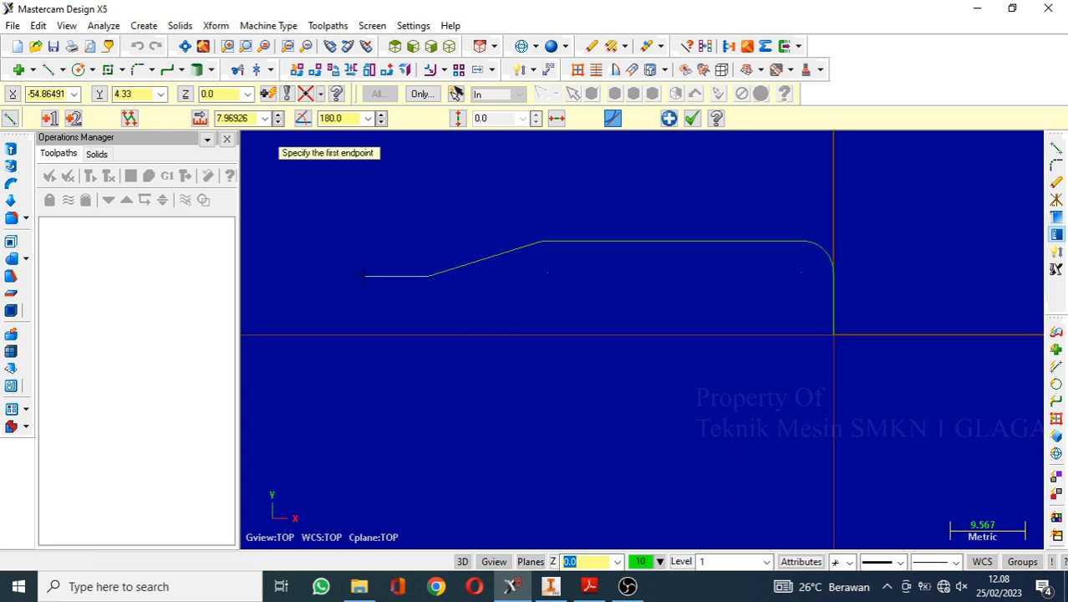
{"action": "left_click", "coordinate": [365, 277]}
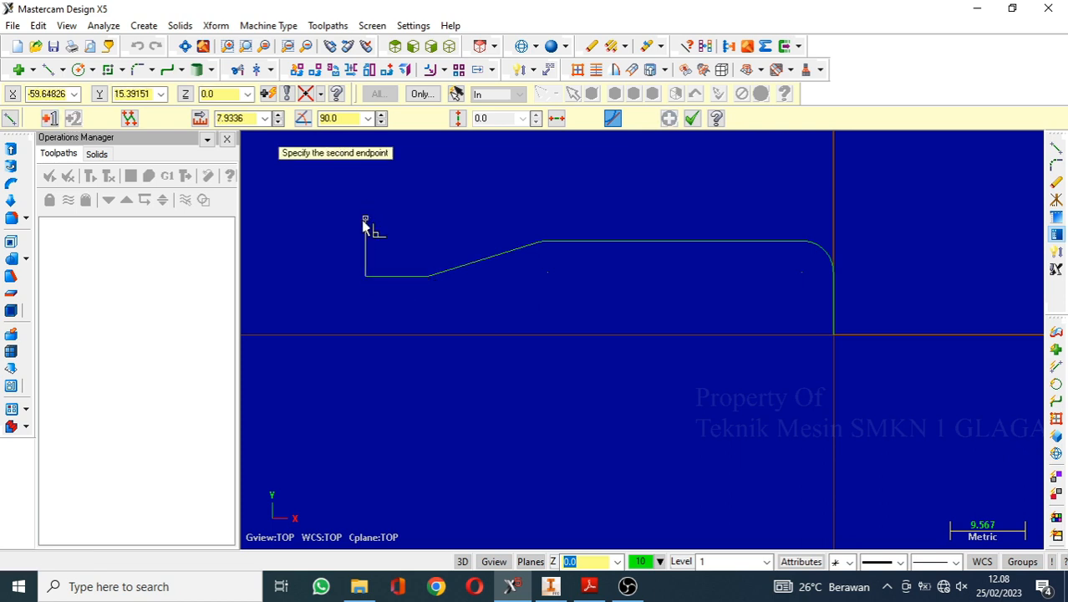
{"action": "left_click", "coordinate": [365, 227]}
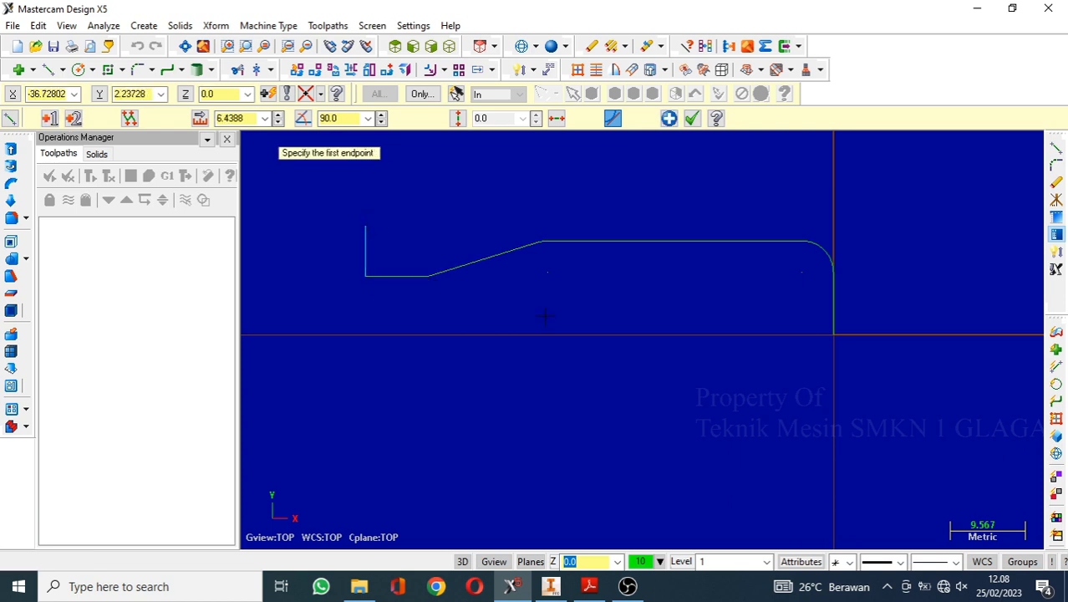
Fillet the corner between the short vertical line and the 8 mm horizontal line with a 2 mm radius.
{"action": "left_click", "coordinate": [140, 69]}
{"action": "double_click", "coordinate": [236, 119]}
{"action": "type", "text": "2"}
{"action": "key", "text": "Return"}
{"action": "left_click", "coordinate": [365, 261]}
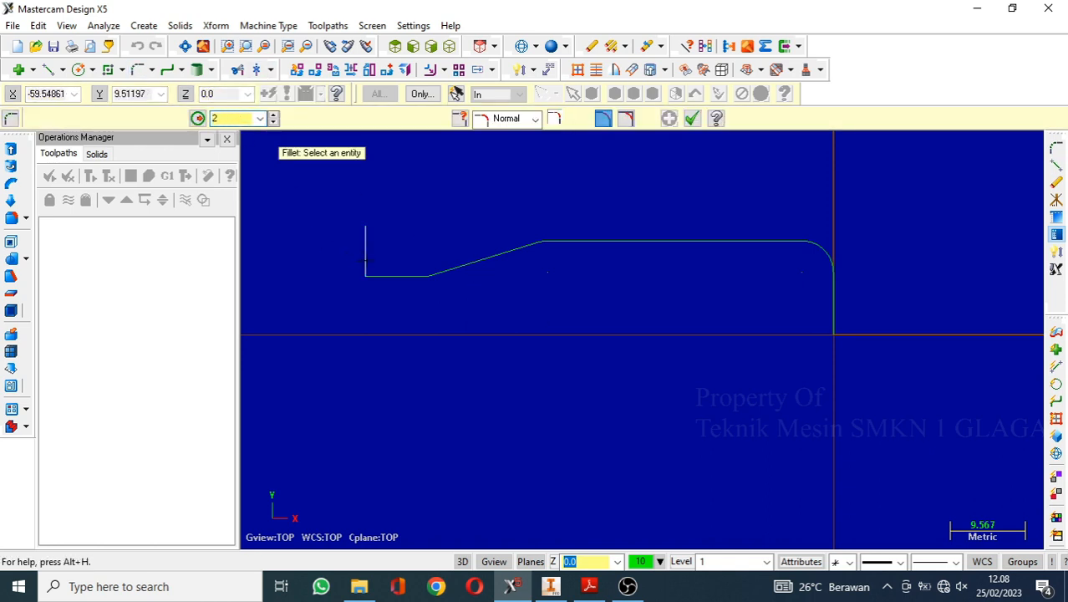
{"action": "left_click", "coordinate": [385, 275]}
{"action": "key", "text": "Escape"}
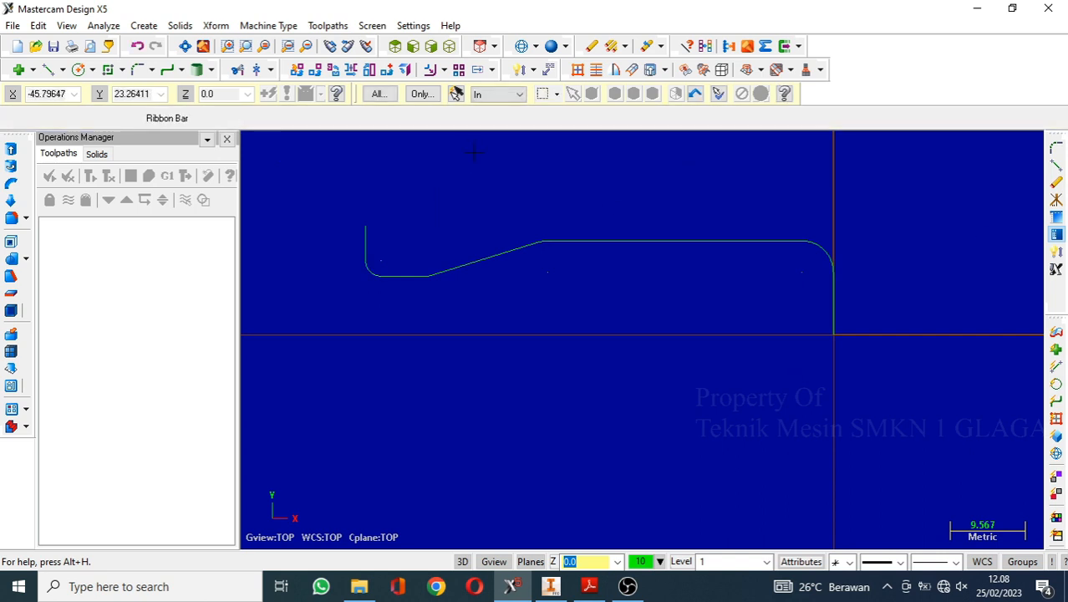
Set the machine type to the default lathe.
{"action": "left_click", "coordinate": [260, 26]}
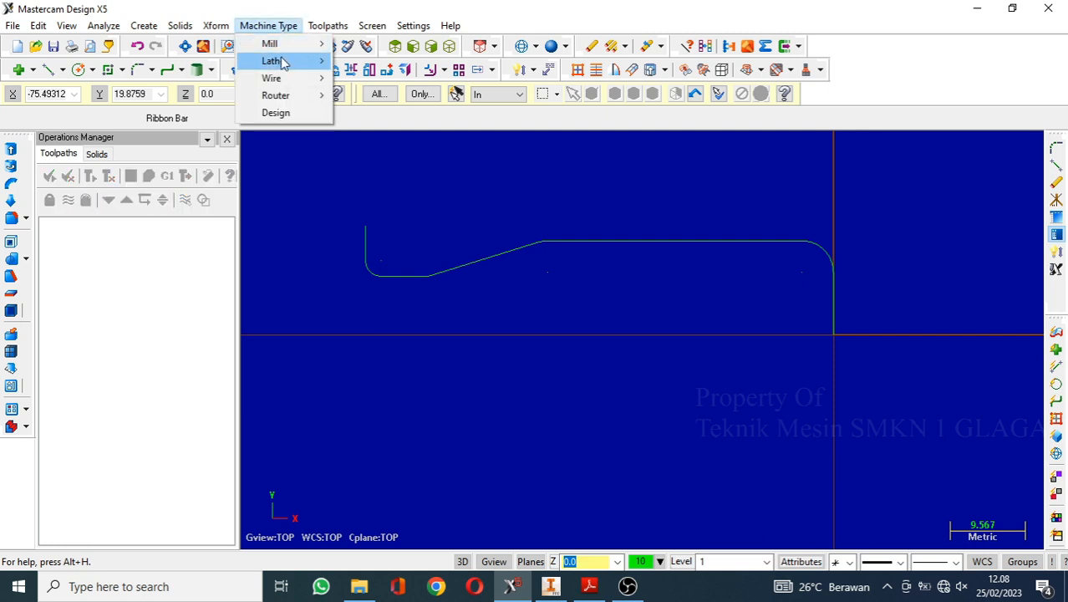
{"action": "mouse_move", "coordinate": [284, 63]}
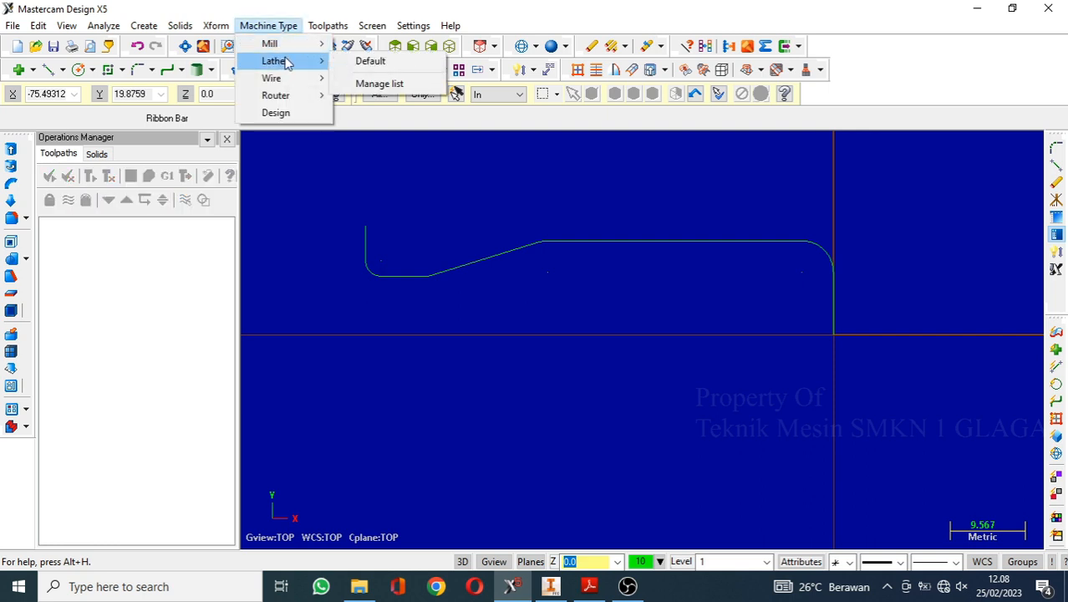
{"action": "left_click", "coordinate": [361, 63]}
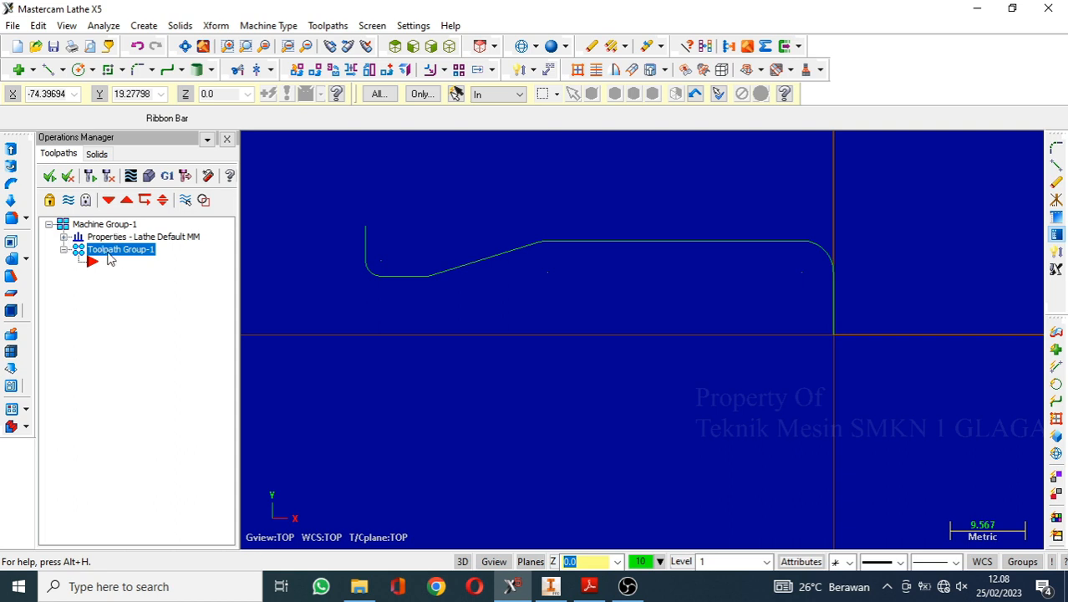
Define the left-spindle stock in the machine group's stock setup as a cylinder with a 25.4 mm outer diameter.
{"action": "left_click", "coordinate": [64, 237]}
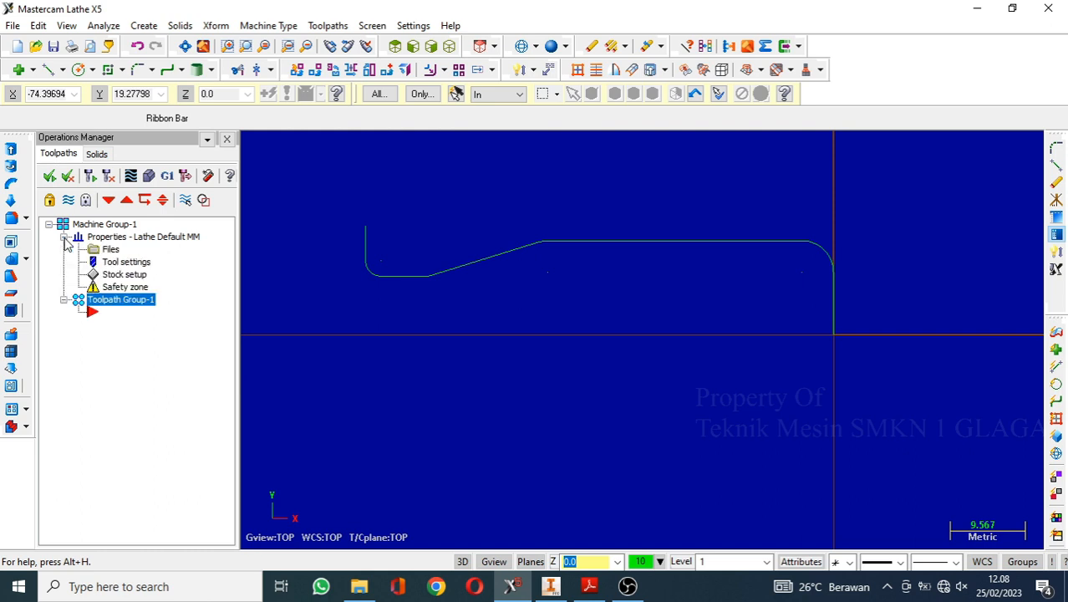
{"action": "double_click", "coordinate": [125, 275]}
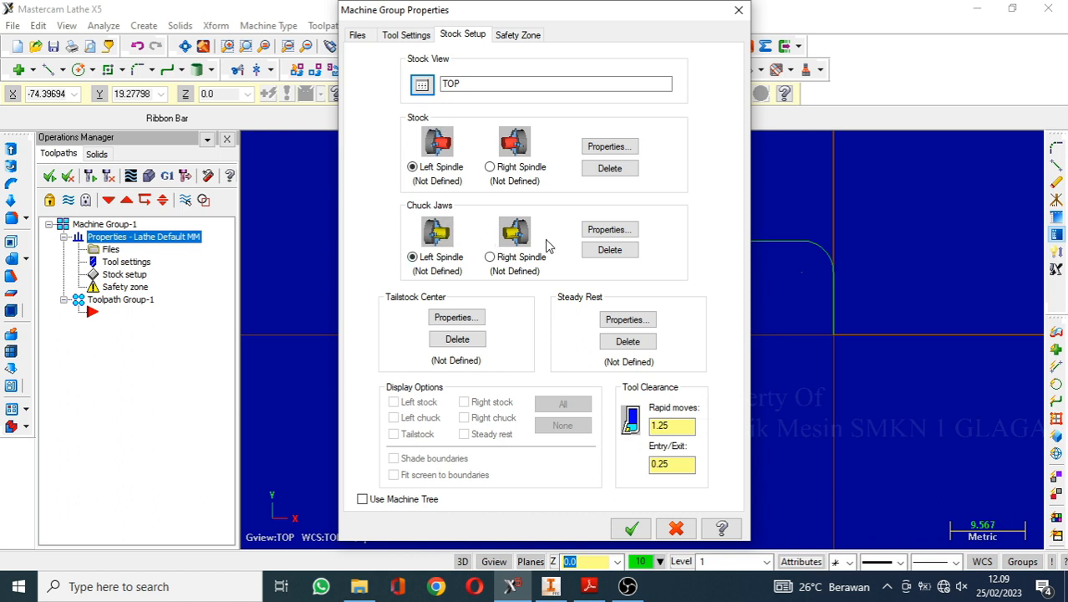
{"action": "left_click", "coordinate": [608, 148]}
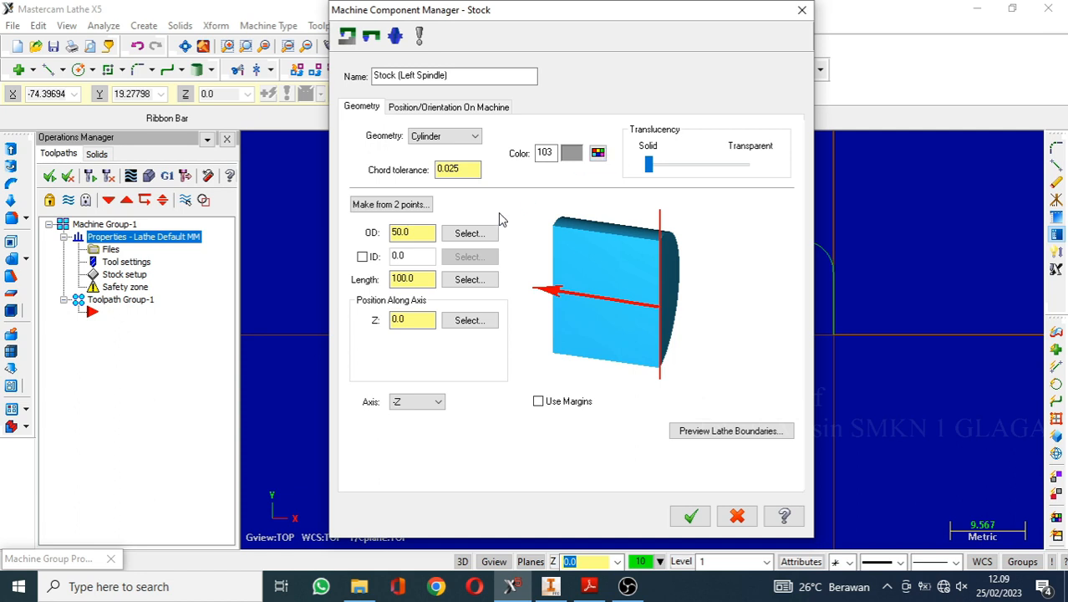
{"action": "left_click_drag", "start_coordinate": [426, 233], "coordinate": [368, 238]}
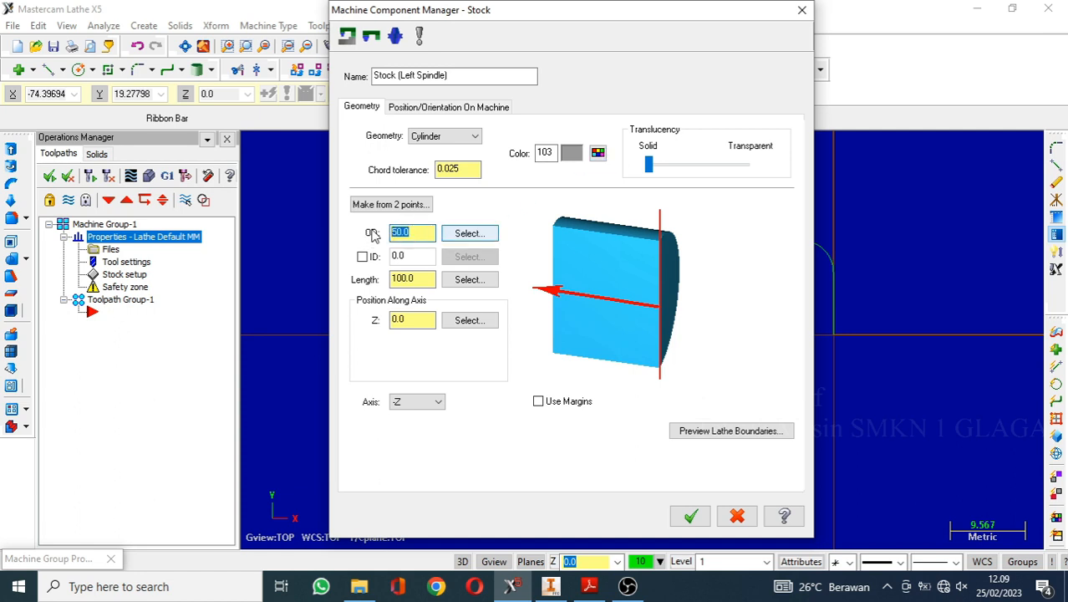
{"action": "type", "text": "25,4"}
{"action": "left_click", "coordinate": [697, 522]}
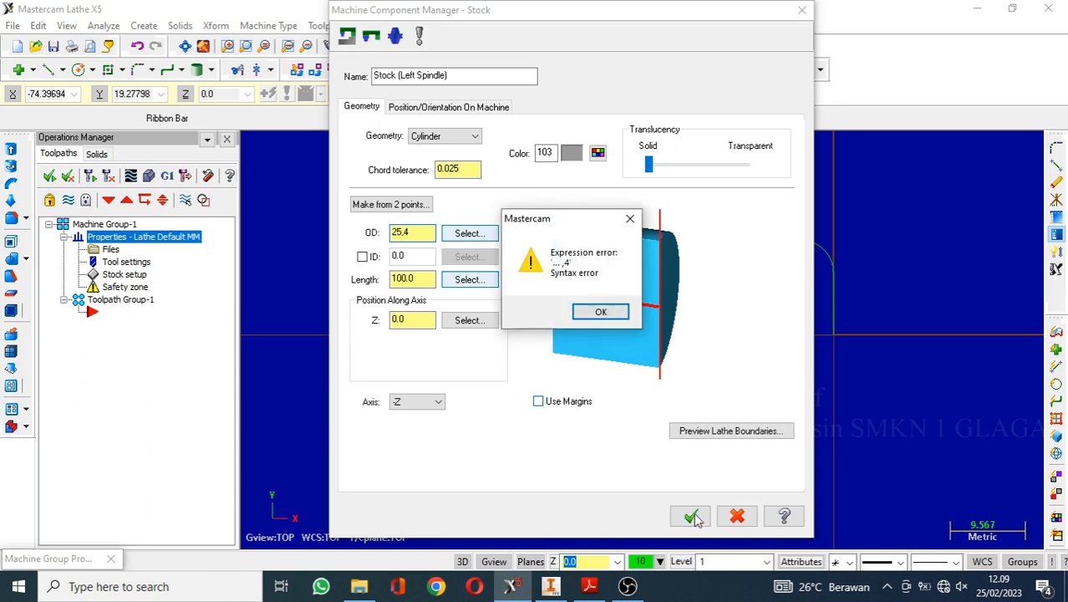
{"action": "left_click", "coordinate": [599, 309]}
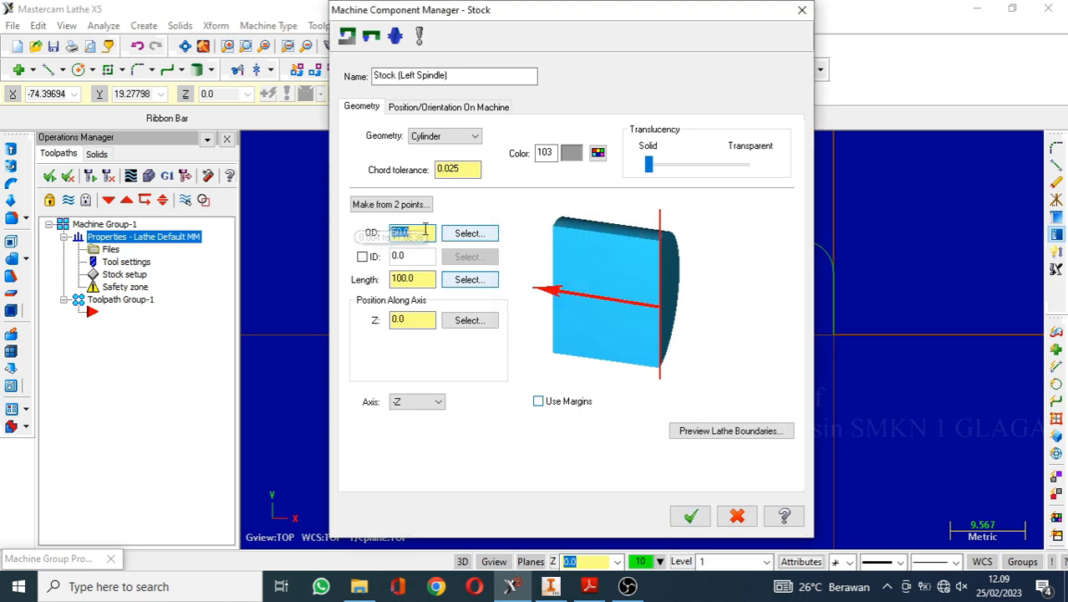
{"action": "type", "text": "25.4"}
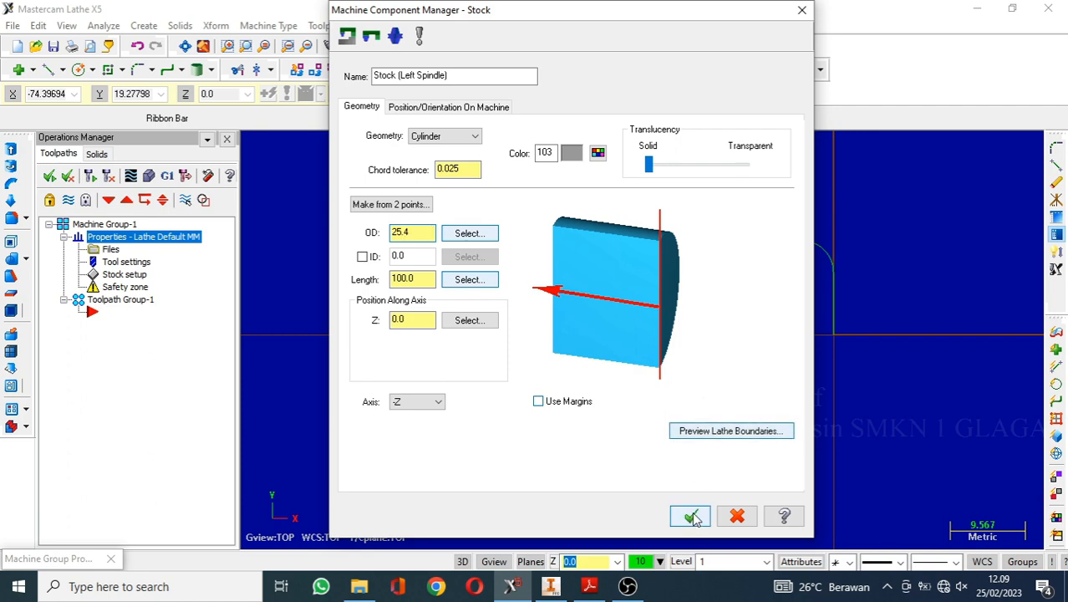
{"action": "left_click", "coordinate": [691, 517]}
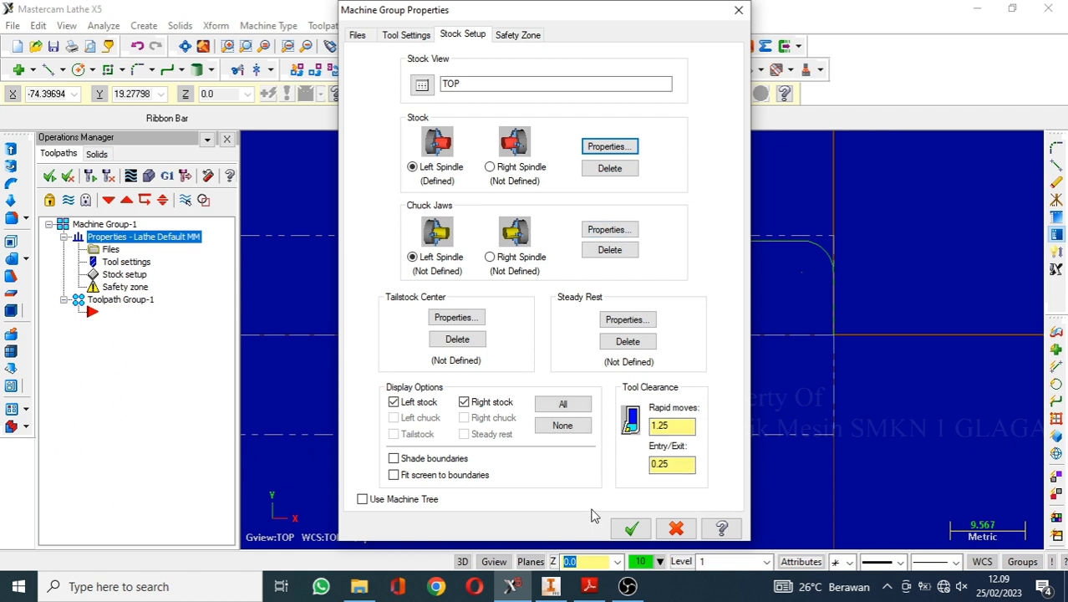
Check the PDF drawing, define the left-spindle chuck jaws positioned from stock with a 20 mm grip length, and accept the stock setup.
{"action": "left_click", "coordinate": [589, 586]}
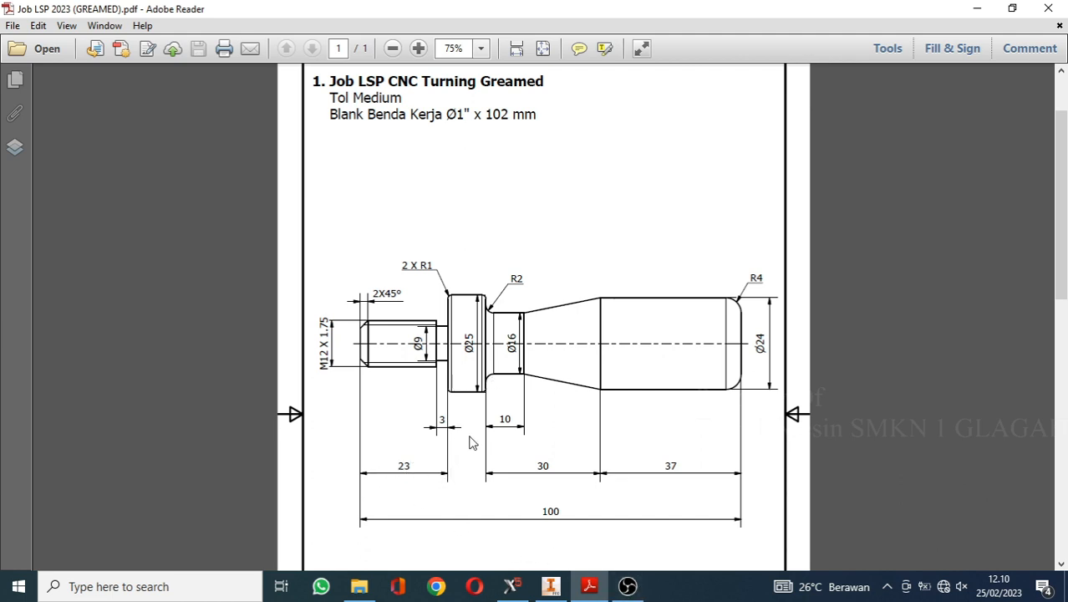
{"action": "left_click", "coordinate": [511, 586]}
{"action": "left_click", "coordinate": [610, 229]}
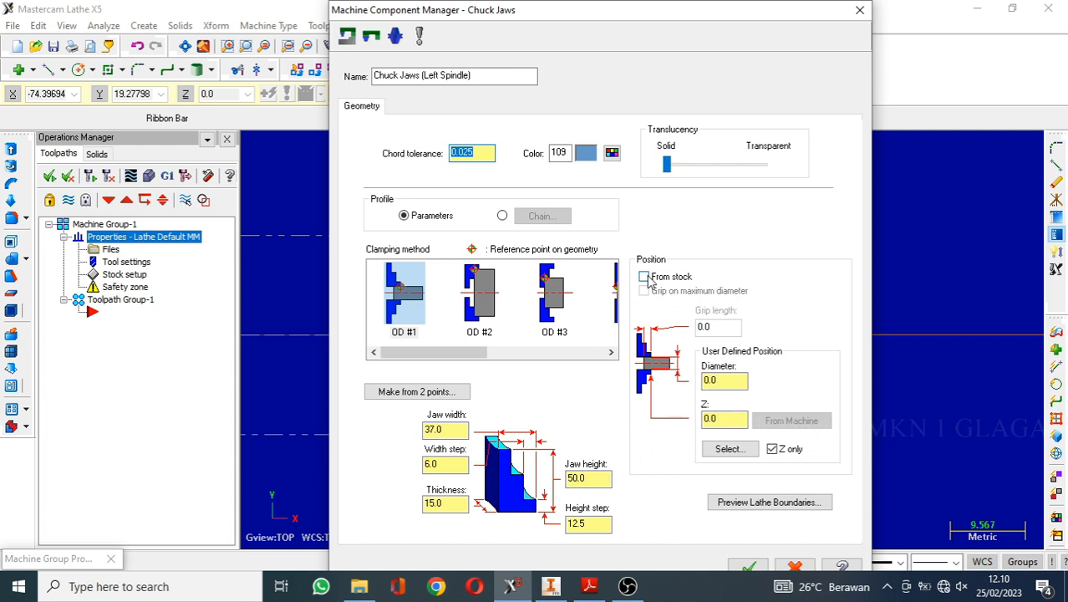
{"action": "left_click", "coordinate": [644, 276]}
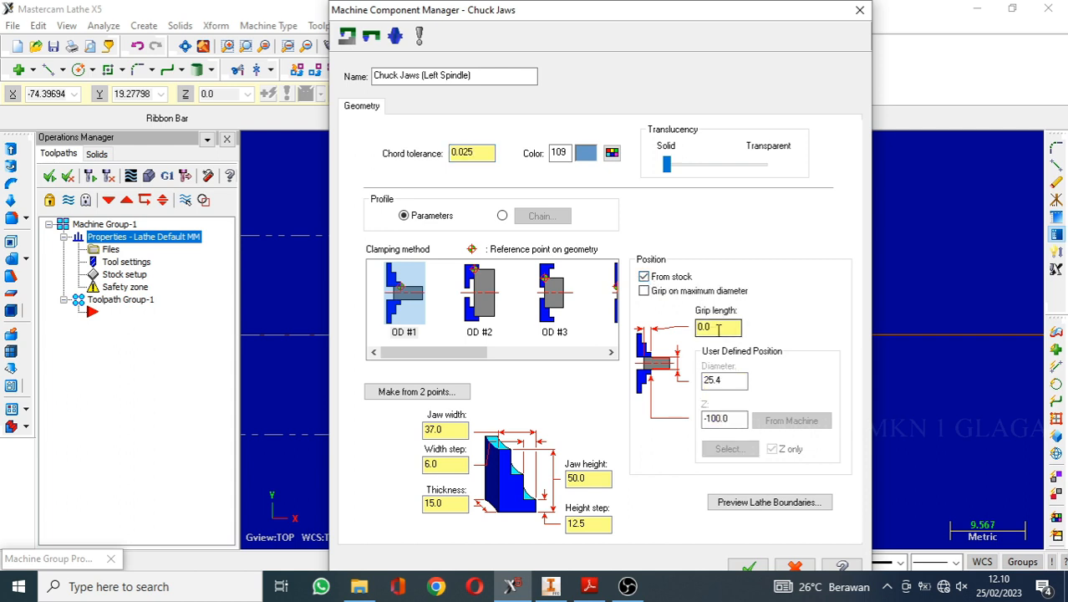
{"action": "double_click", "coordinate": [718, 330]}
{"action": "type", "text": "20"}
{"action": "left_click", "coordinate": [750, 566]}
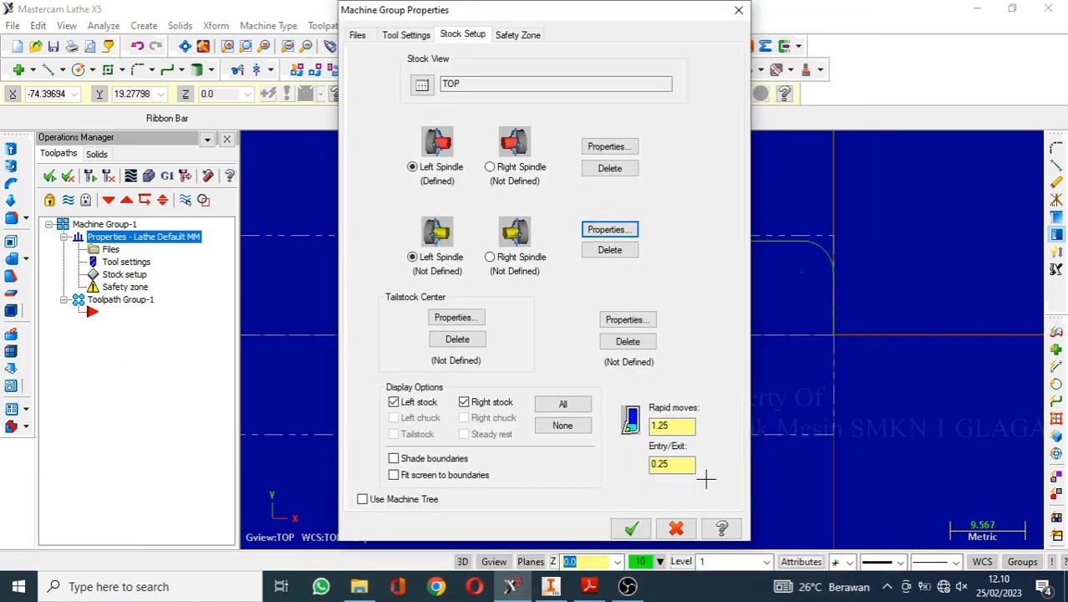
{"action": "left_click", "coordinate": [631, 530]}
{"action": "scroll", "coordinate": [657, 379], "scroll_direction": "down", "scroll_amount": 4}
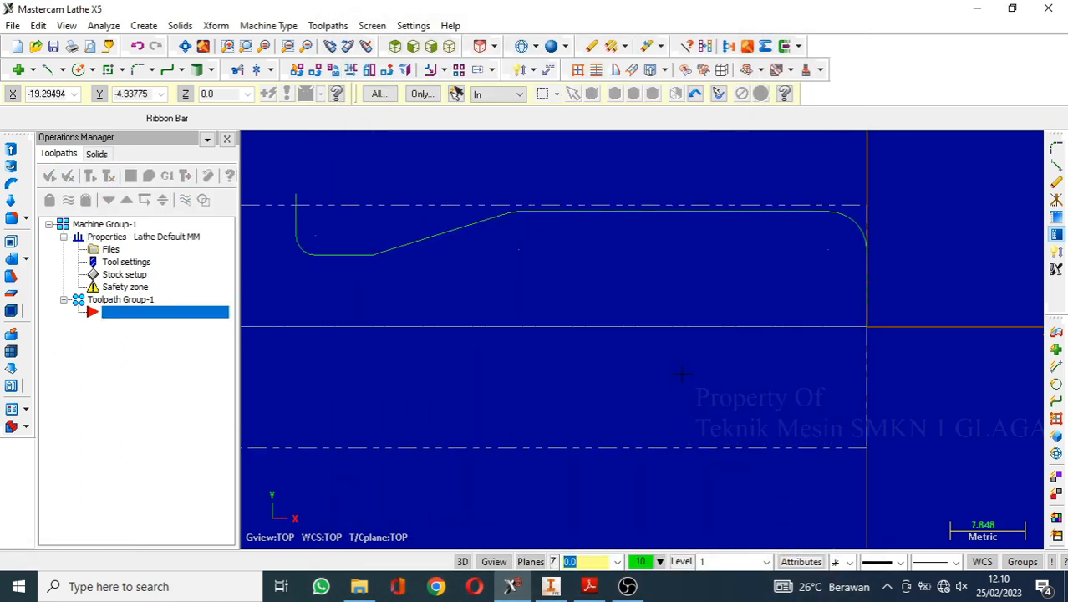
{"action": "scroll", "coordinate": [399, 308], "scroll_direction": "up", "scroll_amount": 2}
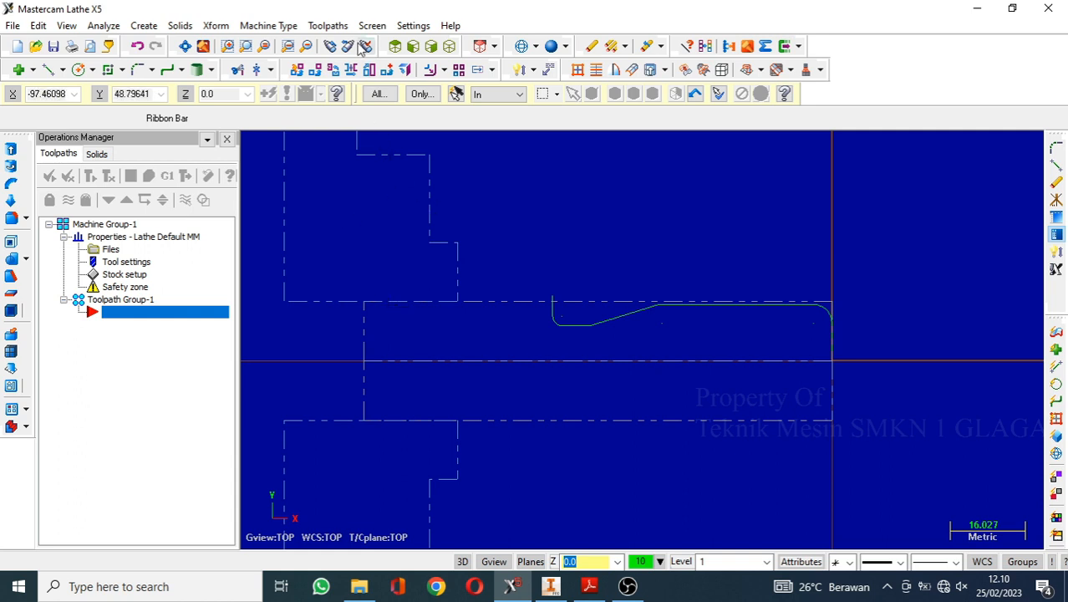
{"action": "left_click", "coordinate": [334, 26]}
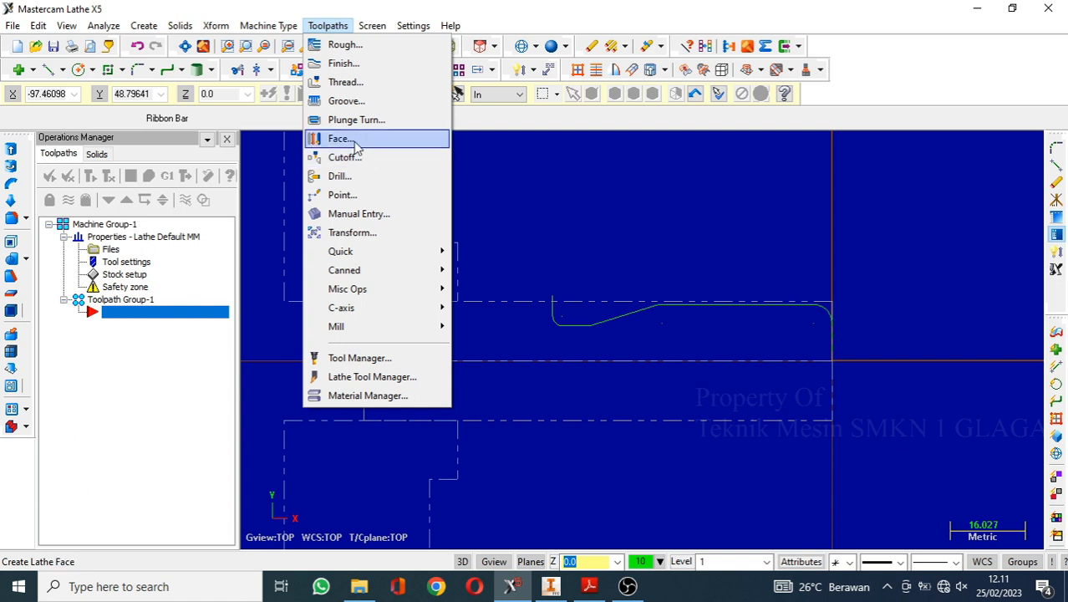
{"action": "left_click", "coordinate": [586, 191]}
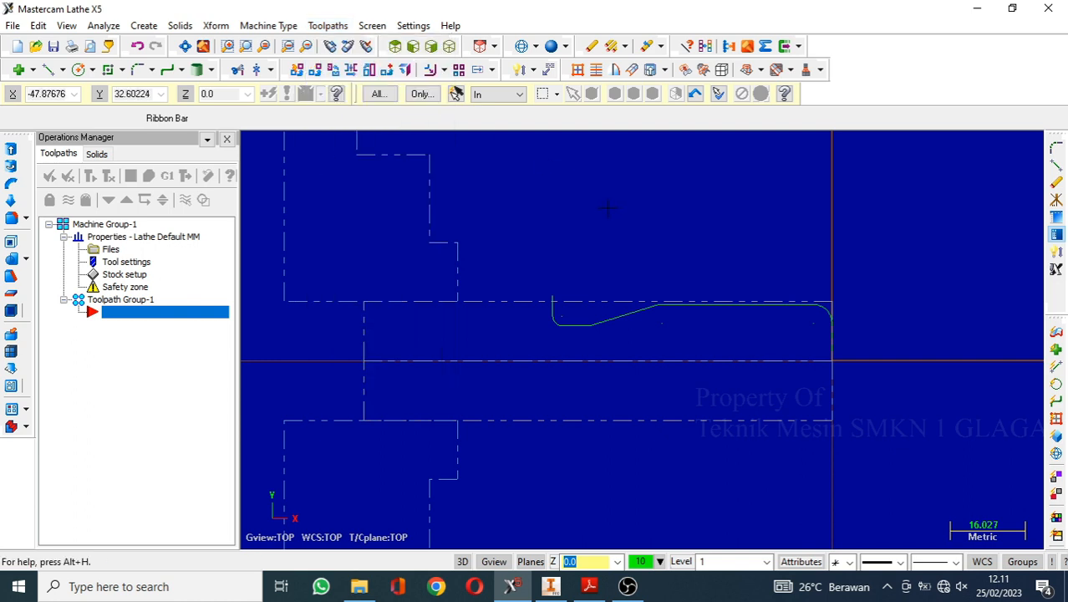
Open JOB LSP 2023 (BELAKANG) from the JOB LSP 2023 folder without saving the current file.
{"action": "left_click", "coordinate": [37, 47]}
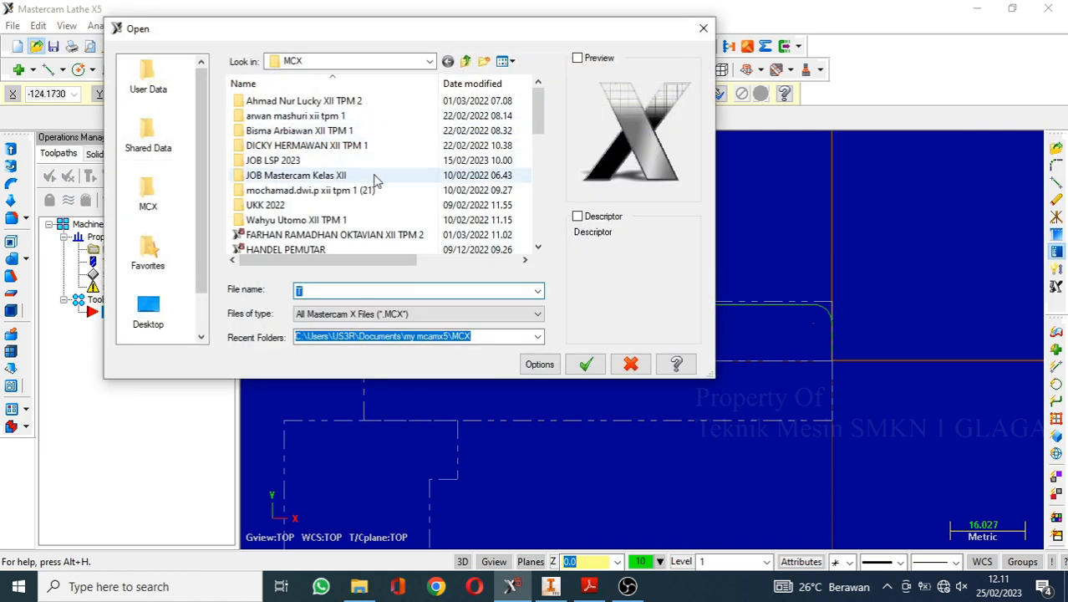
{"action": "scroll", "coordinate": [376, 180], "scroll_direction": "down", "scroll_amount": 2}
{"action": "scroll", "coordinate": [377, 179], "scroll_direction": "up", "scroll_amount": 1}
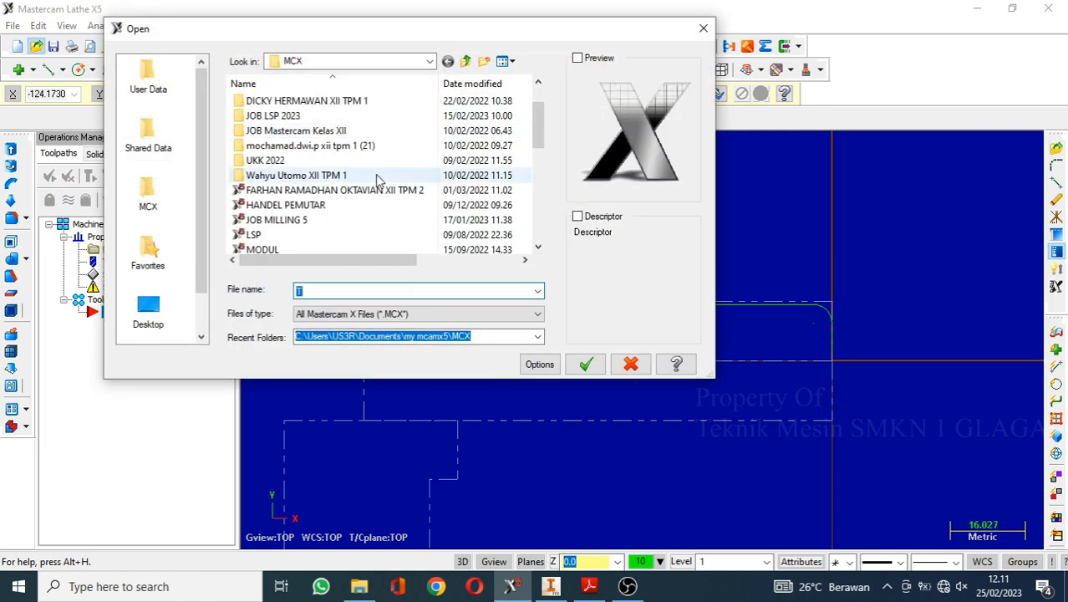
{"action": "double_click", "coordinate": [309, 116]}
{"action": "left_click", "coordinate": [305, 101]}
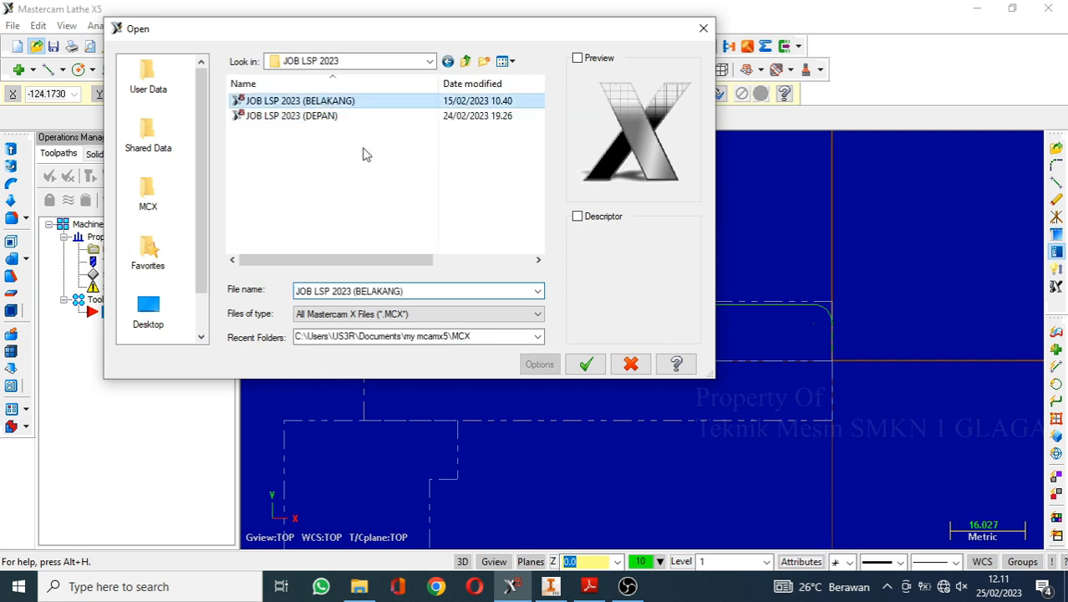
{"action": "left_click", "coordinate": [586, 364]}
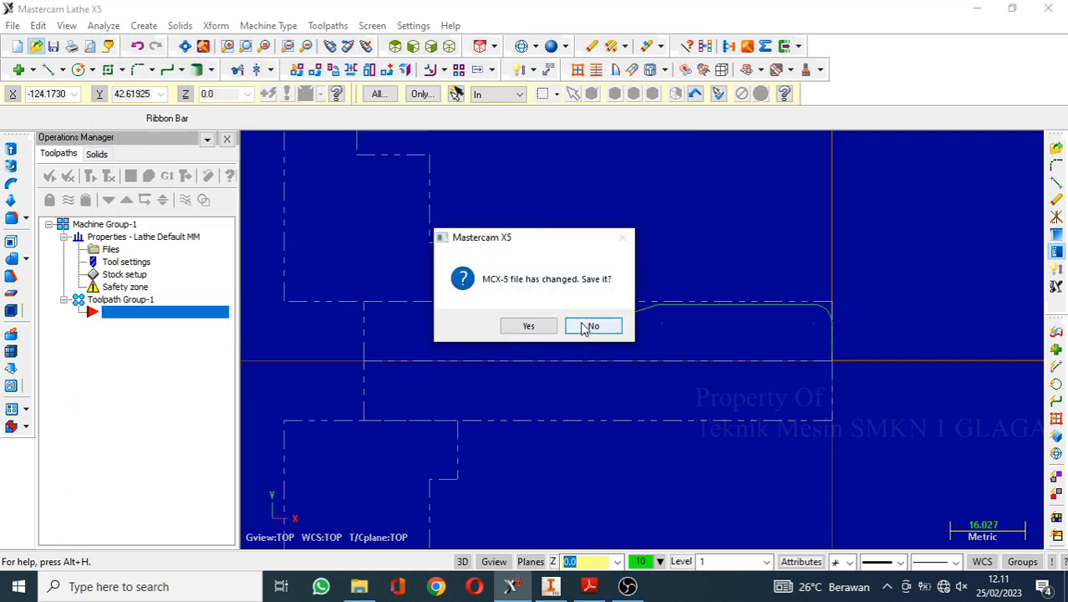
{"action": "left_click", "coordinate": [582, 324]}
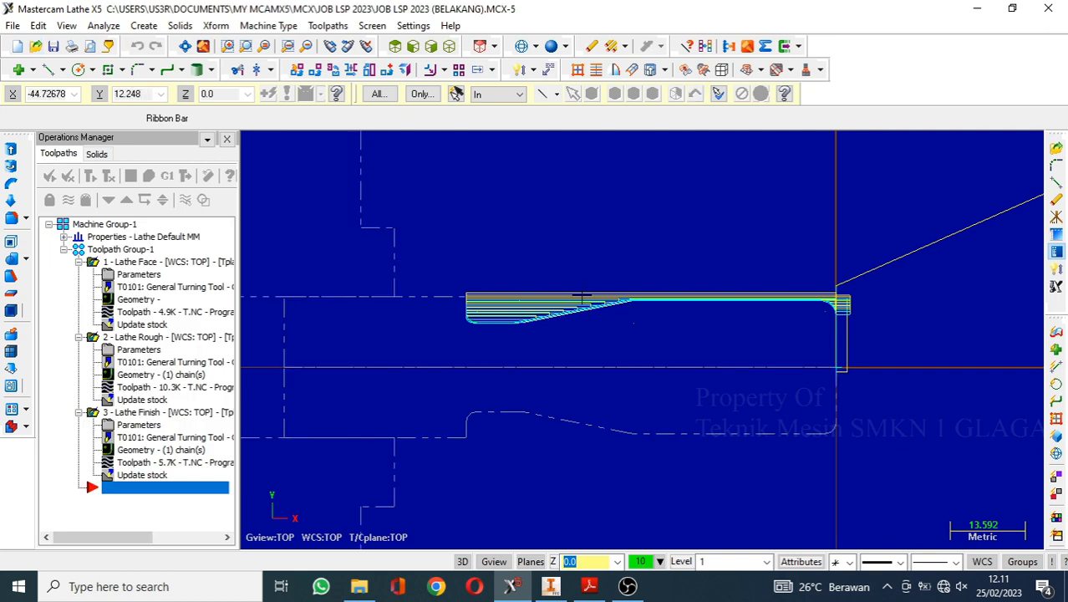
{"action": "scroll", "coordinate": [484, 302], "scroll_direction": "down", "scroll_amount": 3}
{"action": "scroll", "coordinate": [493, 303], "scroll_direction": "up", "scroll_amount": 5}
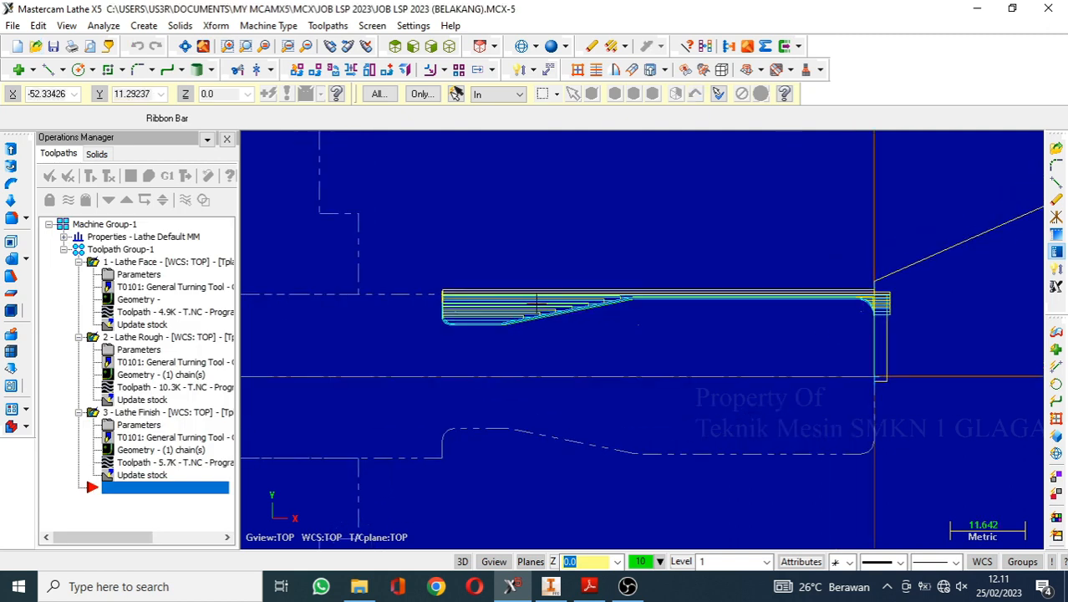
{"action": "left_click", "coordinate": [520, 70]}
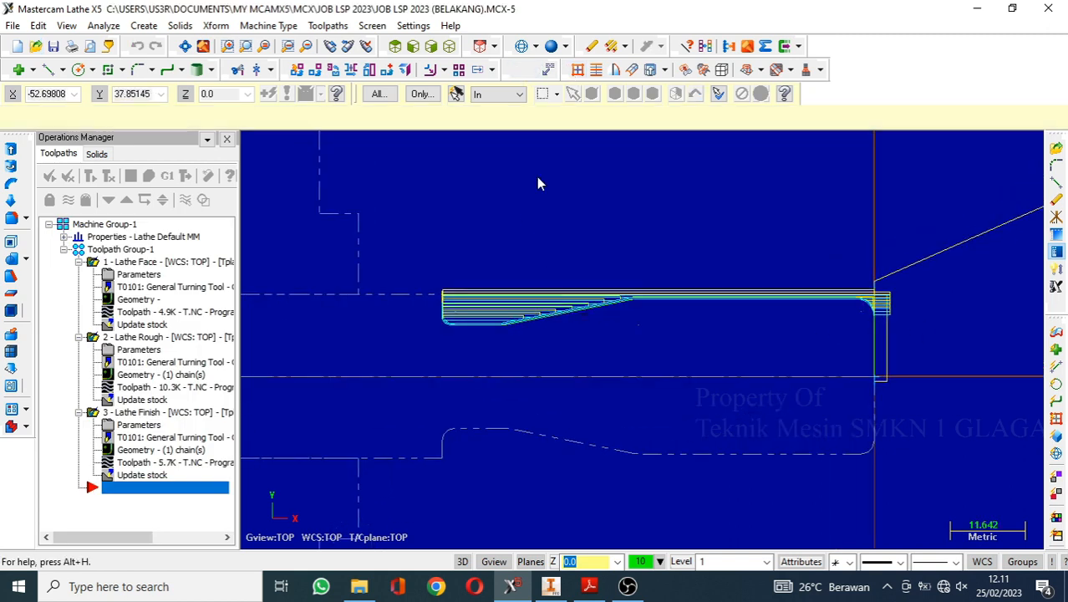
{"action": "left_click", "coordinate": [443, 295]}
{"action": "left_click", "coordinate": [881, 379]}
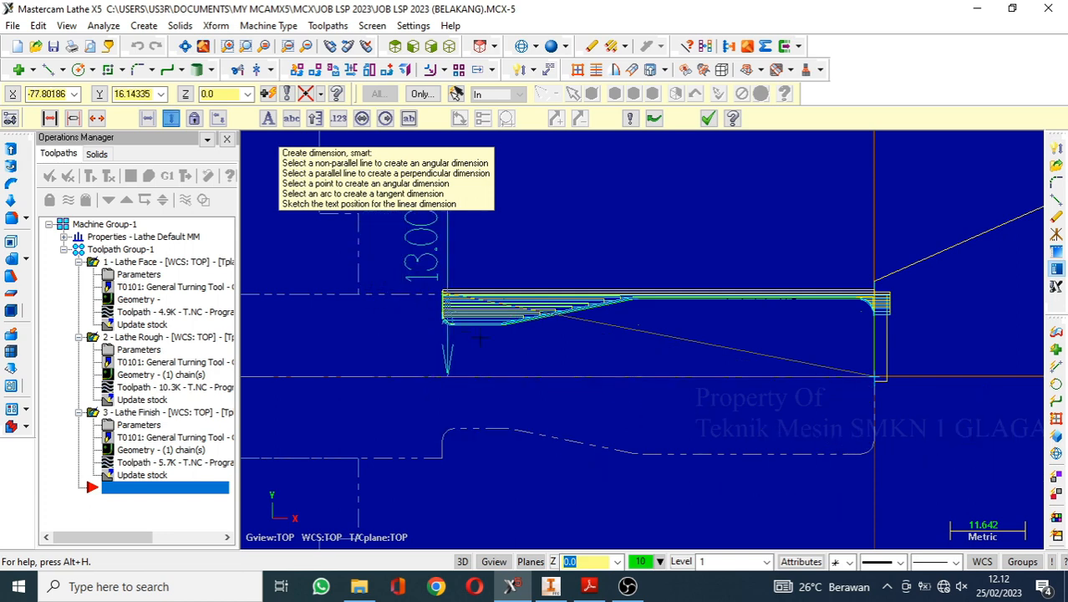
{"action": "key", "text": "Escape"}
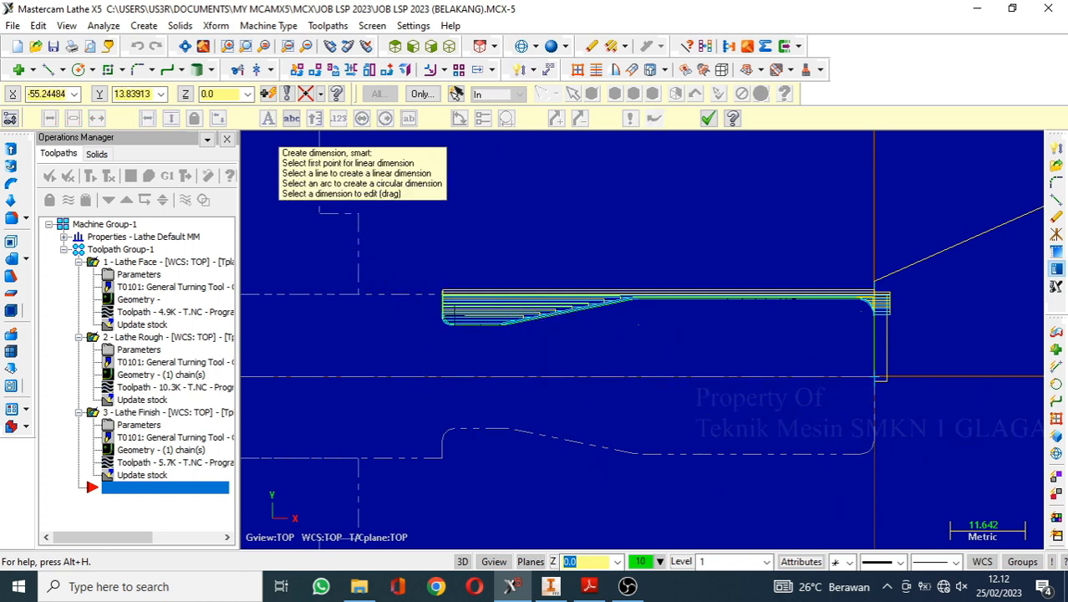
Measure the horizontal length from the profile's shoulder to the origin at the end face with a smart dimension.
{"action": "left_click", "coordinate": [448, 312]}
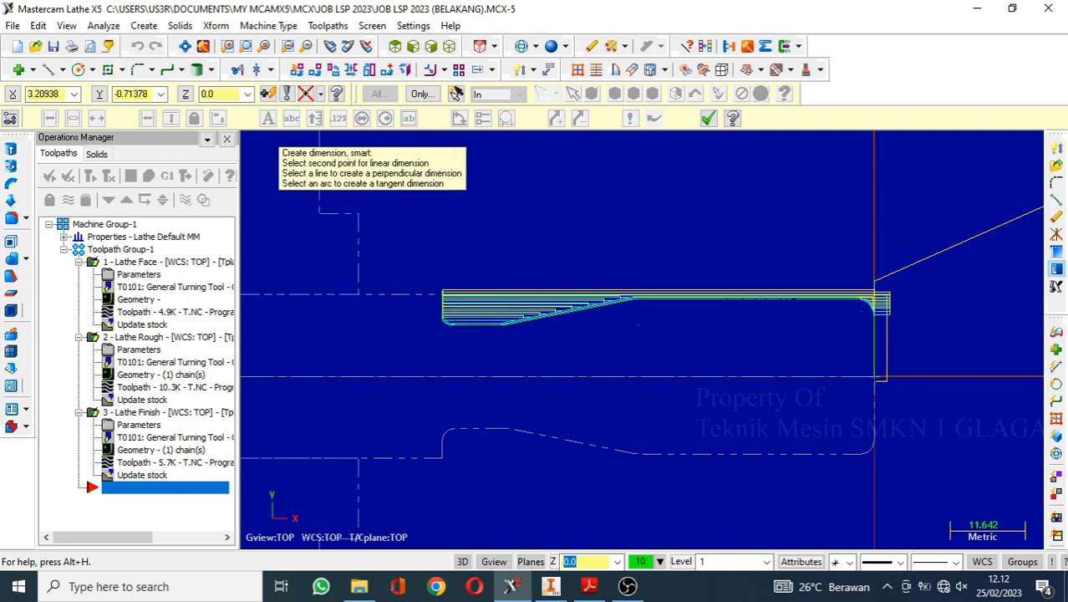
{"action": "left_click", "coordinate": [871, 373]}
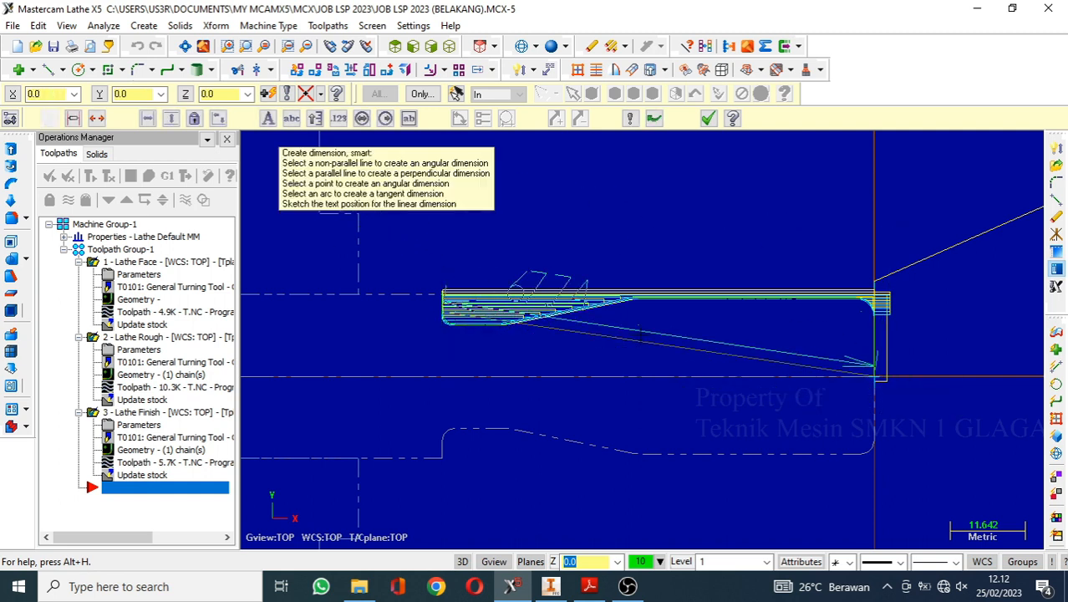
{"action": "scroll", "coordinate": [640, 334], "scroll_direction": "down", "scroll_amount": 2}
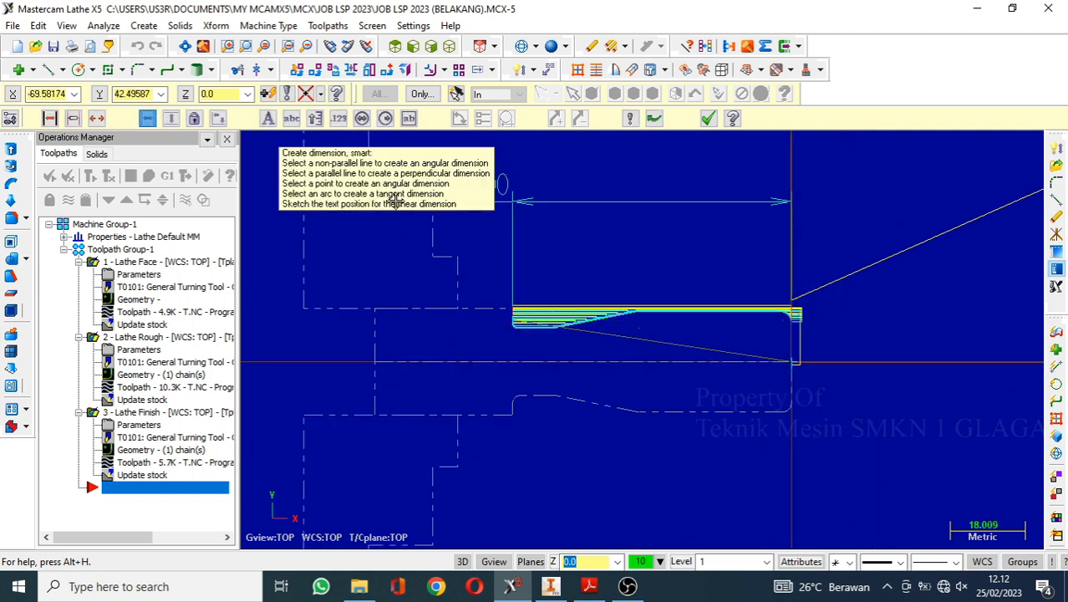
{"action": "left_click", "coordinate": [403, 245]}
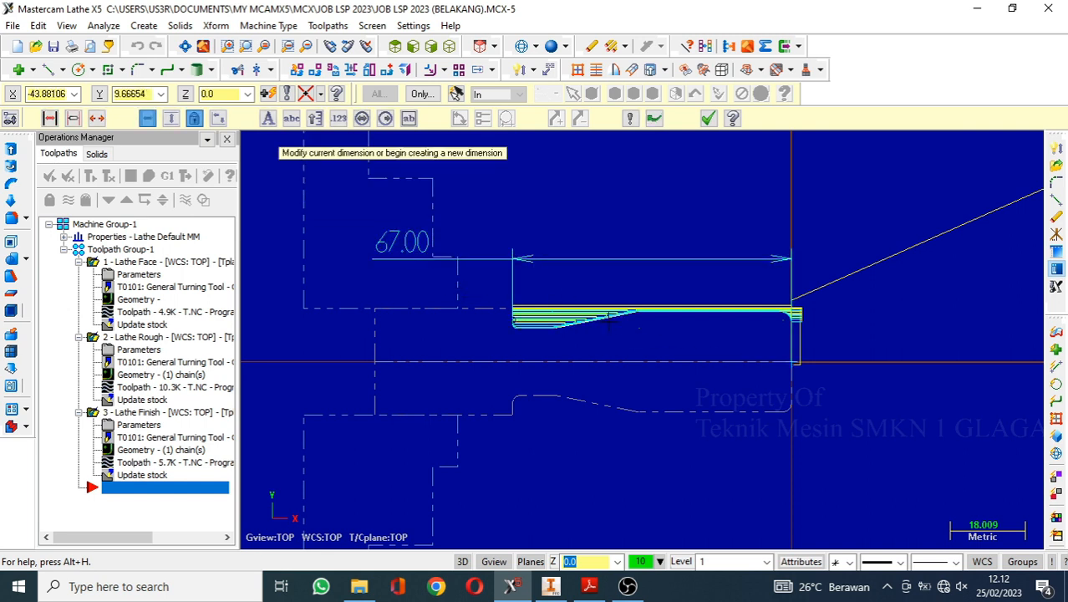
{"action": "scroll", "coordinate": [572, 321], "scroll_direction": "down", "scroll_amount": 1}
{"action": "key", "text": "Escape"}
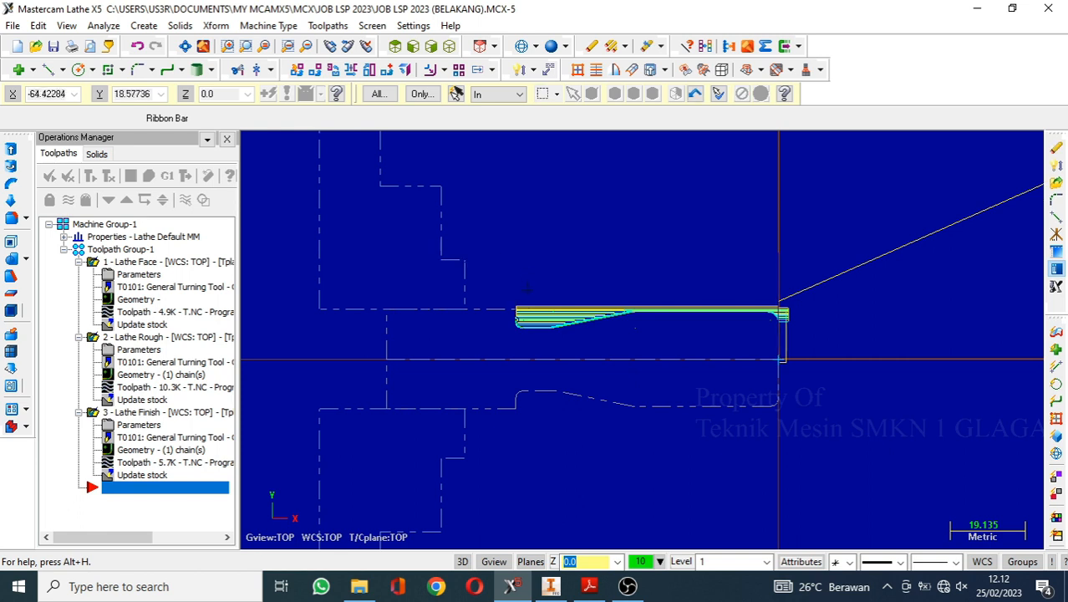
Set the Lathe Rough operation's plunge cutting to the first option, without plunging, and regenerate and backplot its toolpath.
{"action": "scroll", "coordinate": [524, 334], "scroll_direction": "up", "scroll_amount": 2}
{"action": "scroll", "coordinate": [523, 328], "scroll_direction": "up", "scroll_amount": 1}
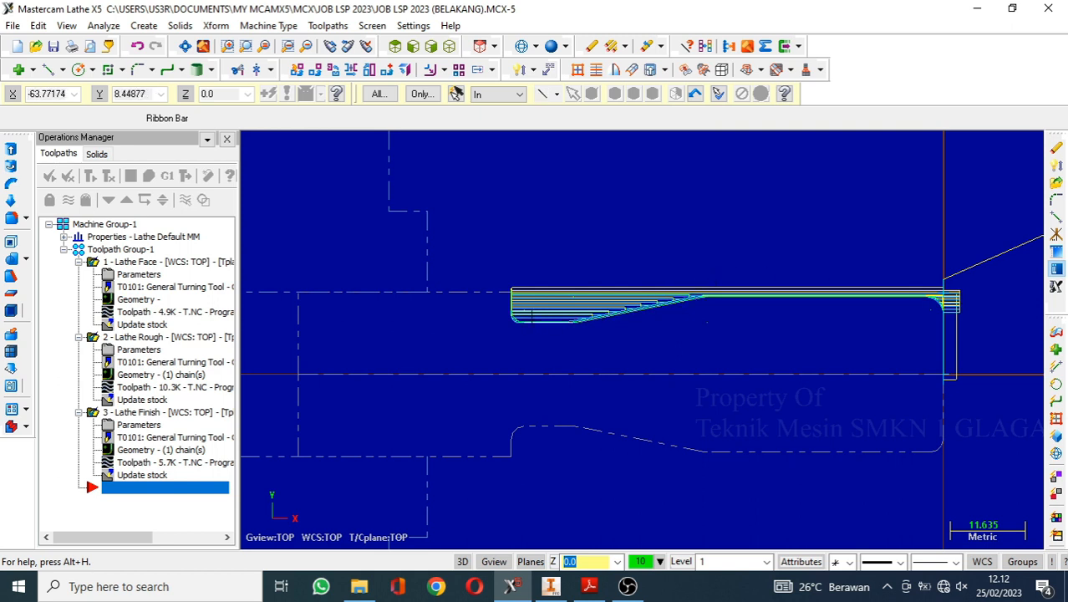
{"action": "left_click", "coordinate": [138, 350]}
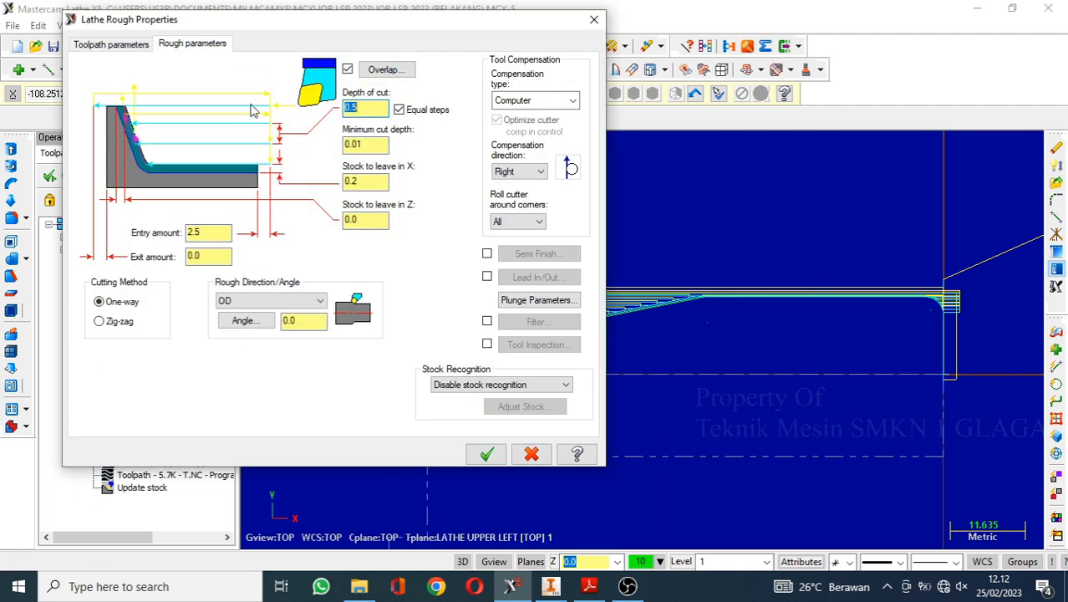
{"action": "left_click", "coordinate": [544, 303]}
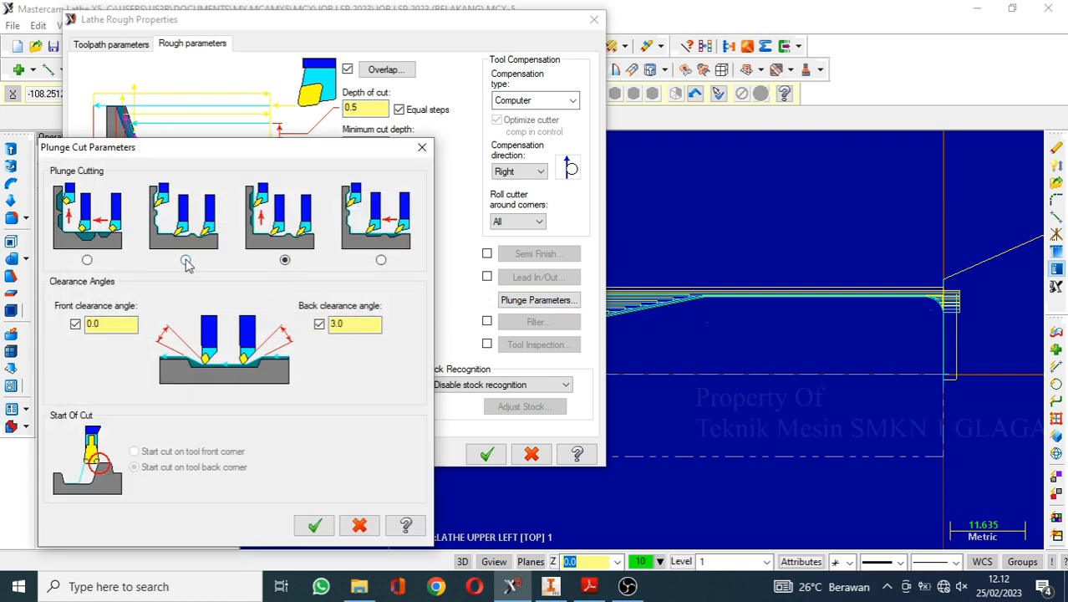
{"action": "left_click", "coordinate": [88, 260]}
{"action": "left_click", "coordinate": [314, 525]}
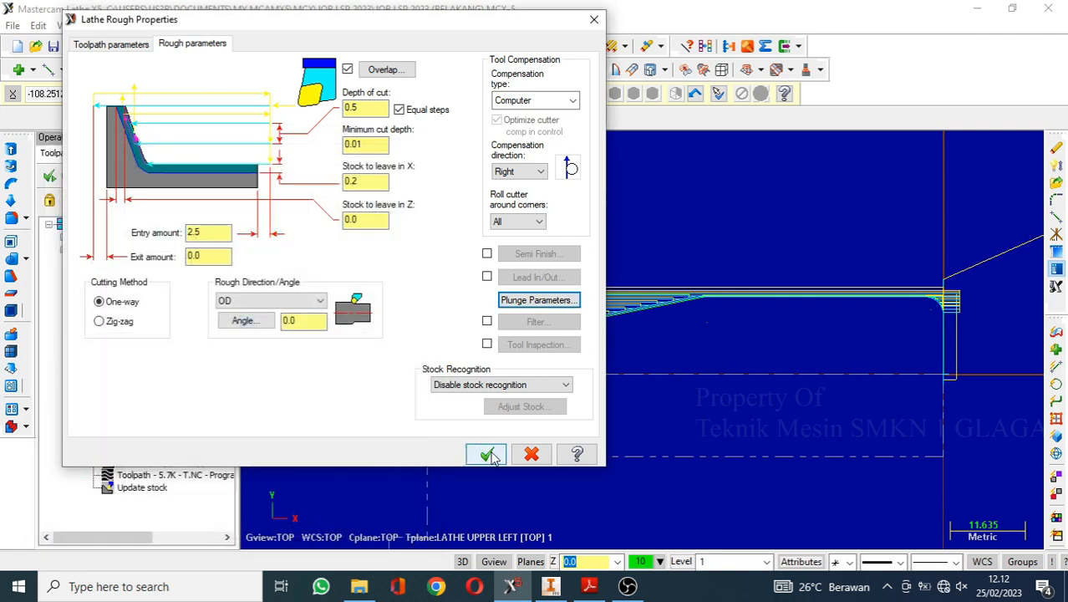
{"action": "left_click", "coordinate": [488, 455]}
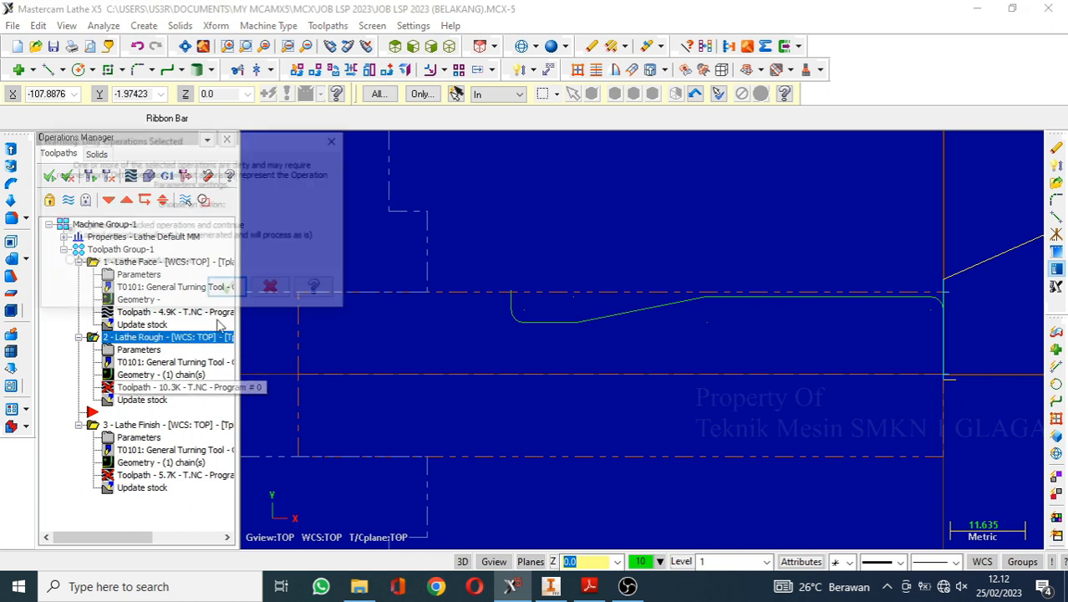
{"action": "left_click", "coordinate": [232, 284]}
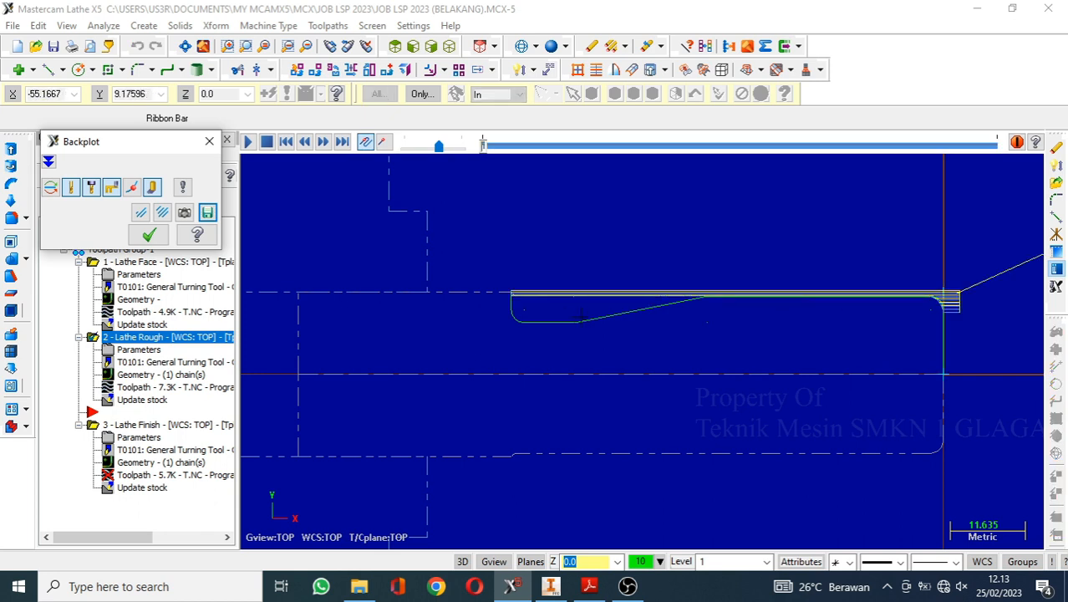
{"action": "left_click", "coordinate": [149, 235]}
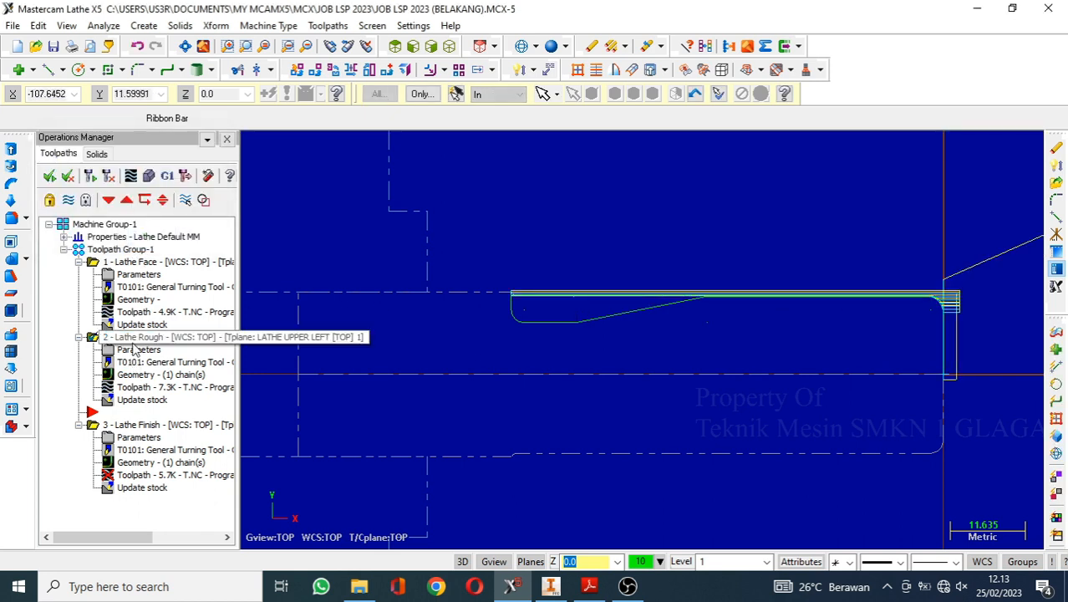
Set the Lathe Rough operation's plunge cutting to the third option and accept the rough parameters.
{"action": "left_click", "coordinate": [139, 351]}
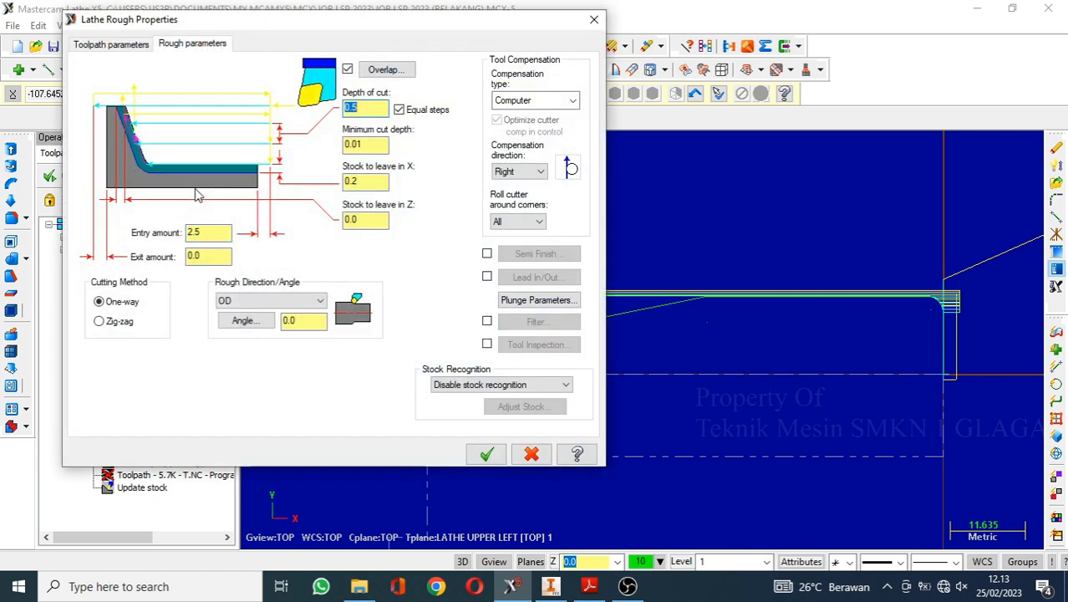
{"action": "left_click", "coordinate": [533, 299]}
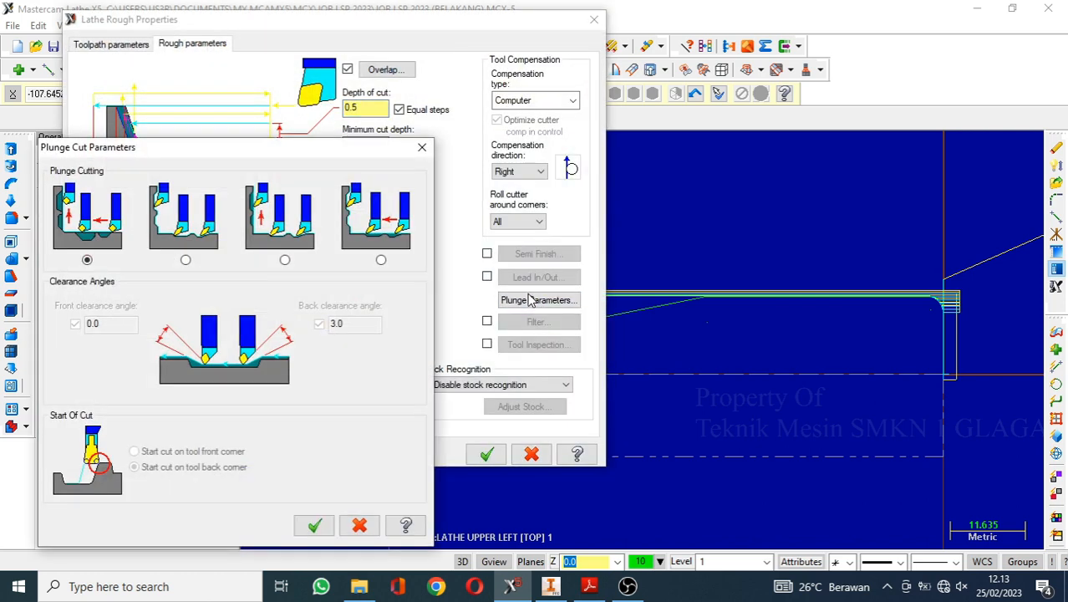
{"action": "left_click", "coordinate": [285, 260]}
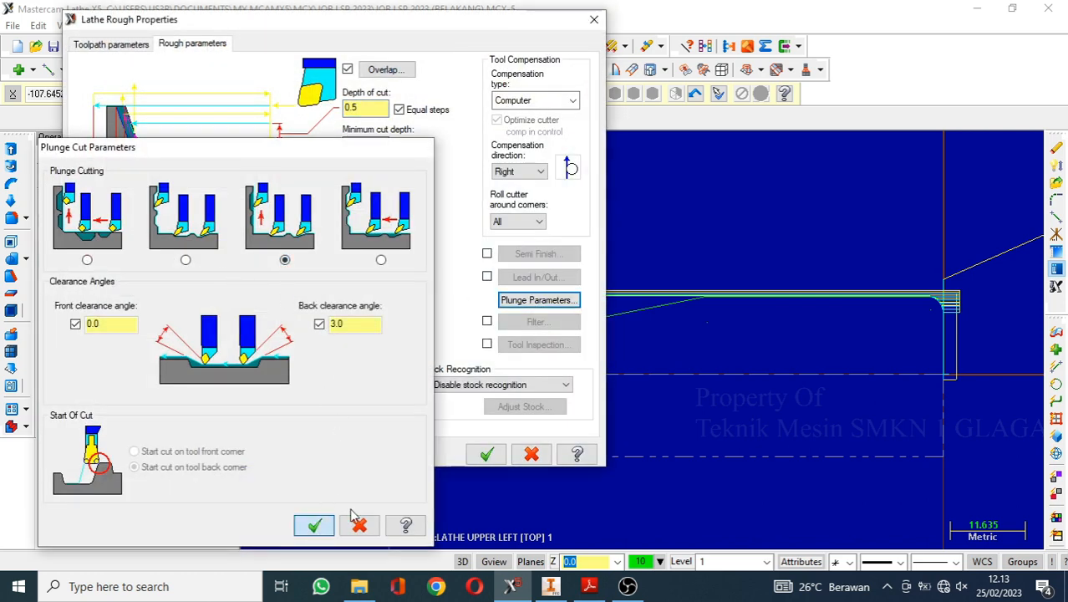
{"action": "left_click", "coordinate": [314, 525]}
{"action": "left_click", "coordinate": [485, 452]}
Regenerate and backplot the Lathe Rough toolpath, continuing through each tool collision prompt, and close the backplot.
{"action": "left_click", "coordinate": [171, 388]}
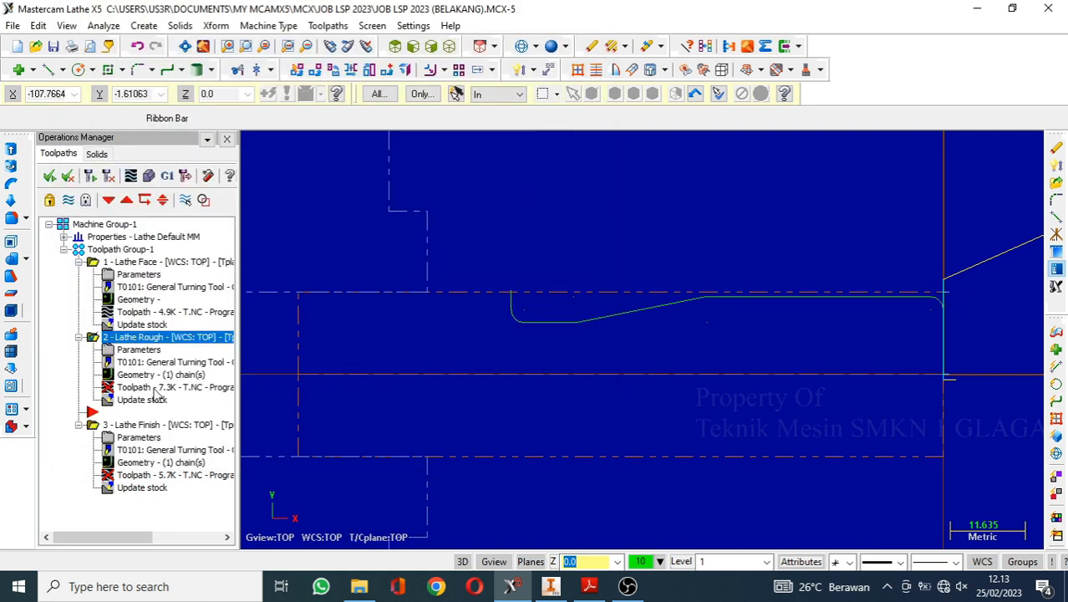
{"action": "left_click", "coordinate": [227, 290]}
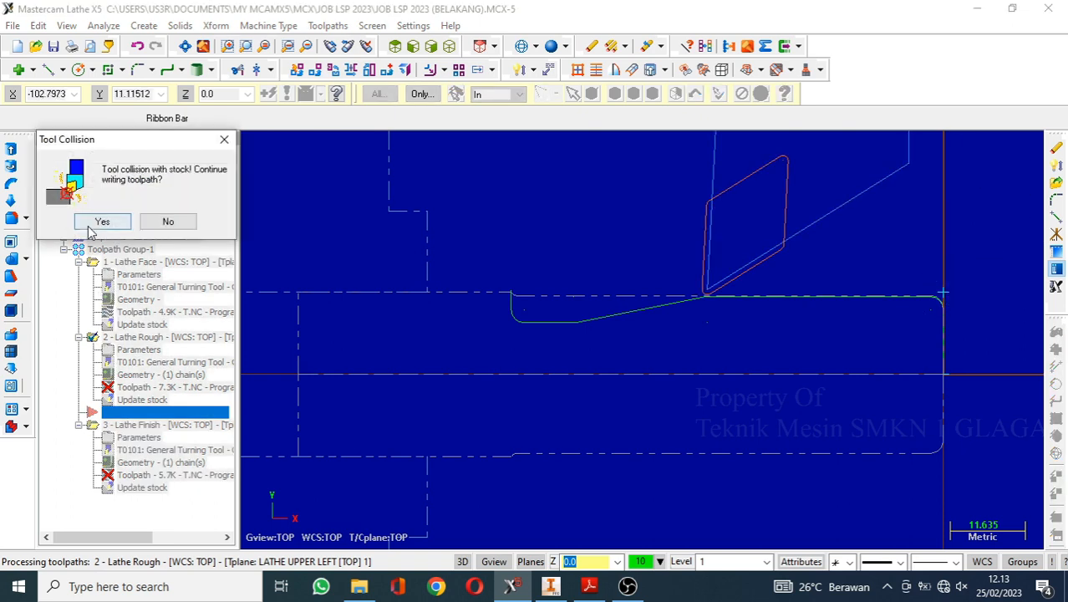
{"action": "left_click", "coordinate": [101, 222]}
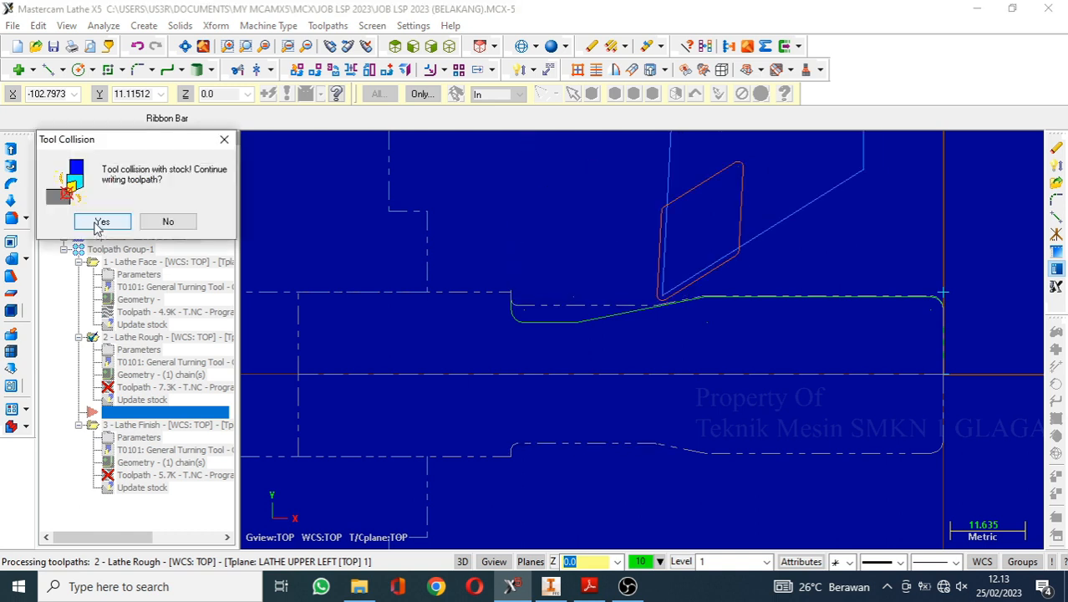
{"action": "left_click", "coordinate": [94, 226]}
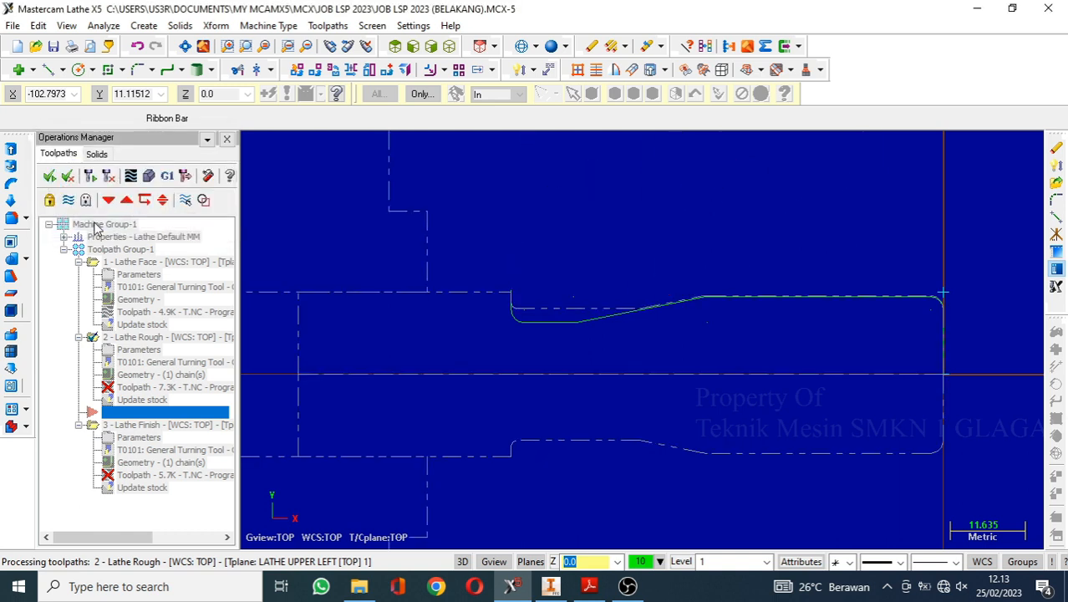
{"action": "left_click", "coordinate": [98, 224]}
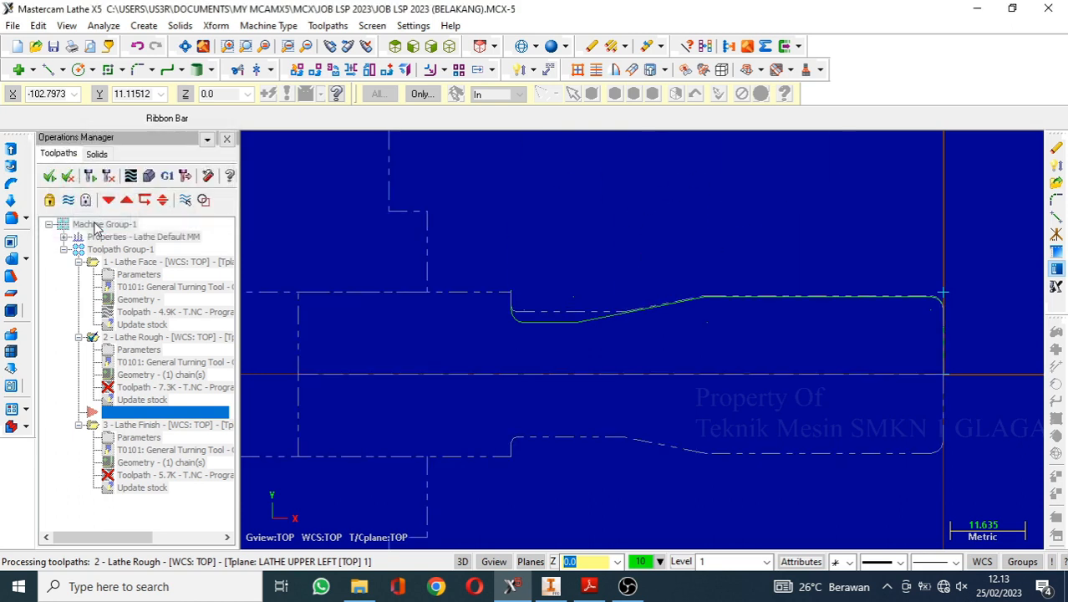
{"action": "left_click", "coordinate": [101, 222]}
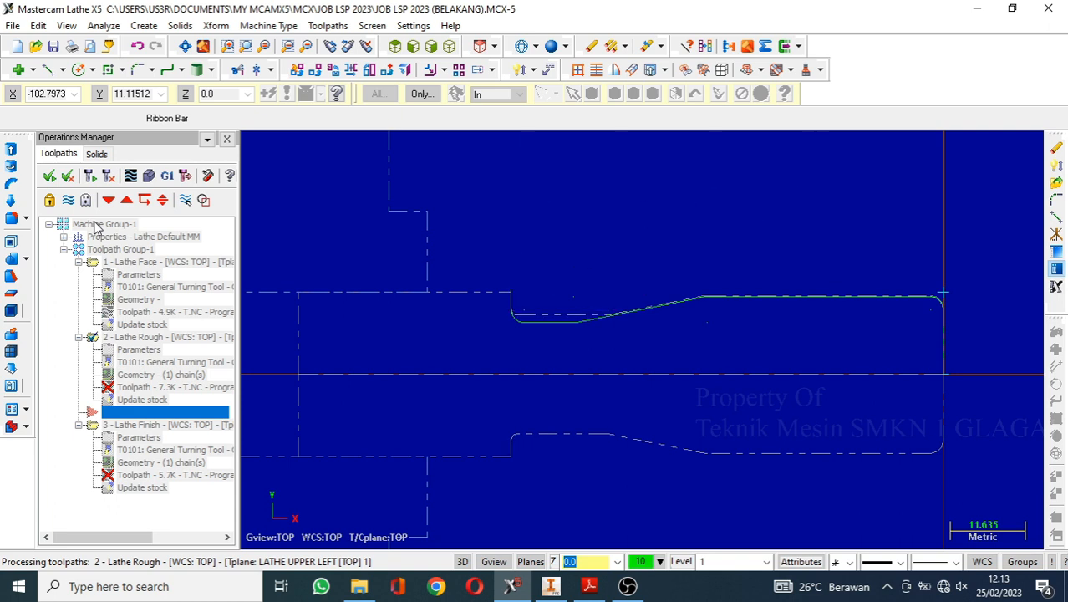
{"action": "left_click", "coordinate": [98, 223]}
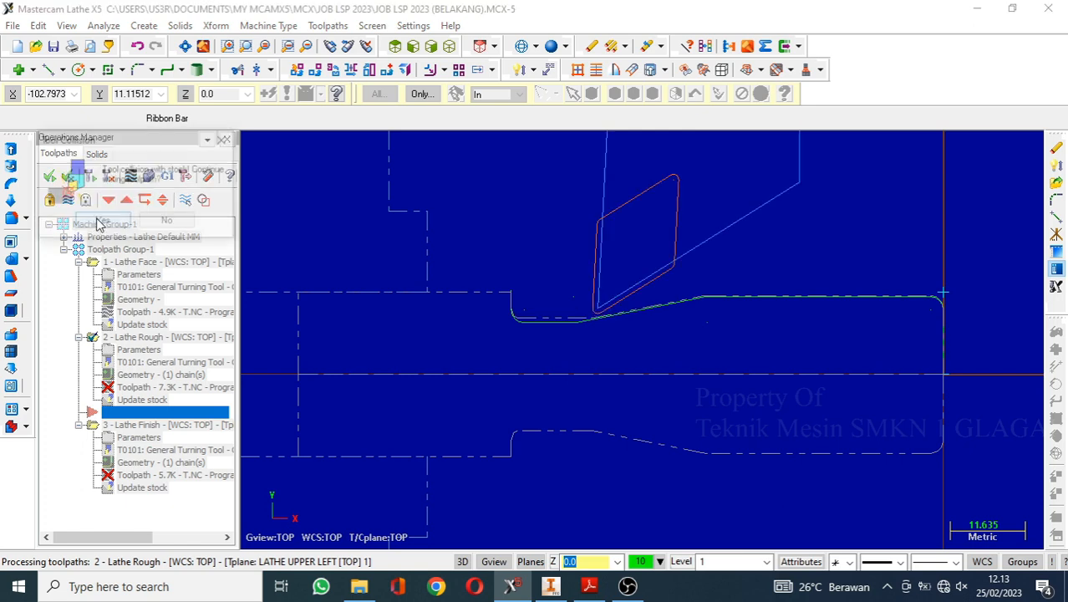
{"action": "left_click", "coordinate": [98, 223]}
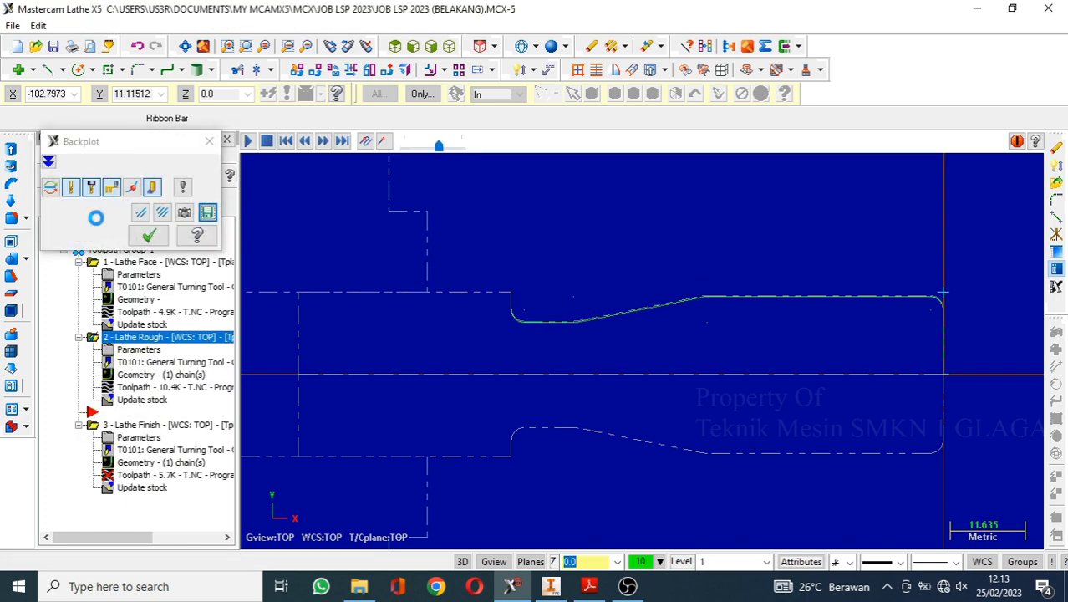
{"action": "left_click", "coordinate": [210, 143]}
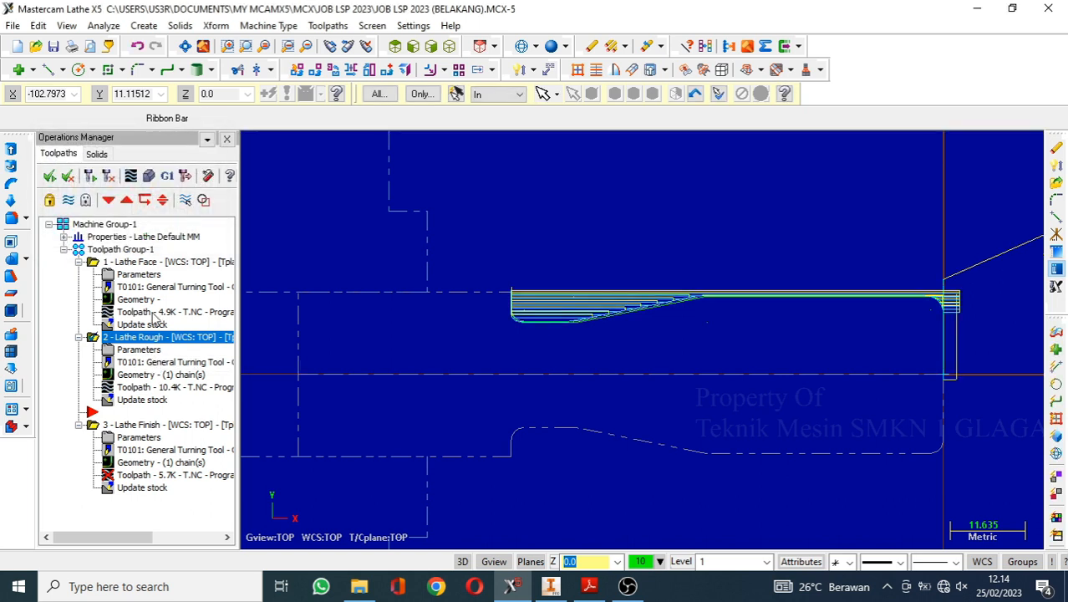
Examine the Lathe Rough operation's tool, feed rates, spindle speed and coolant settings.
{"action": "left_click", "coordinate": [154, 351]}
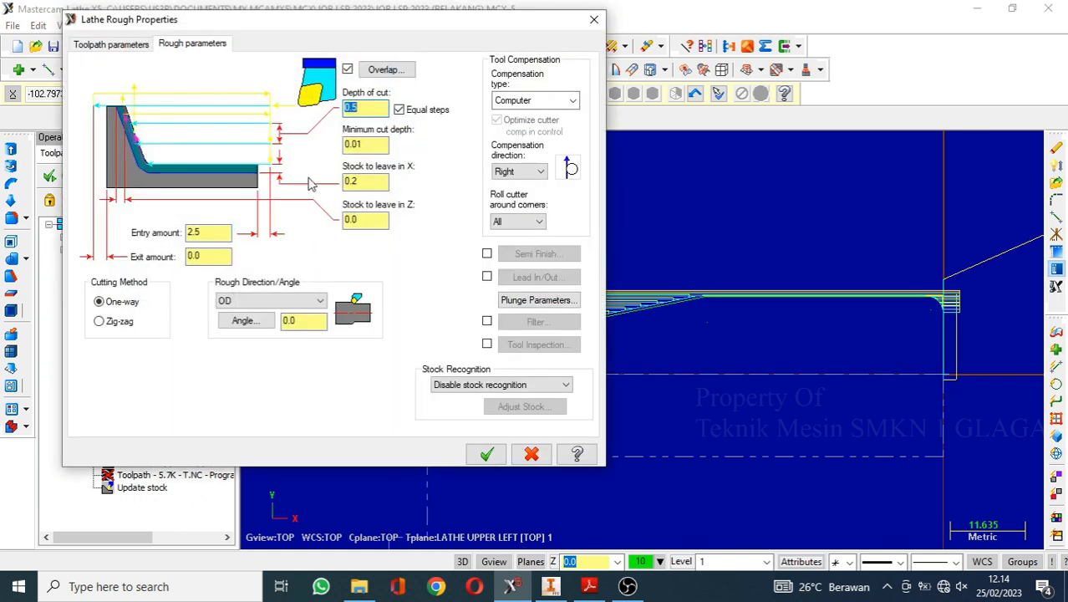
{"action": "left_click", "coordinate": [112, 44]}
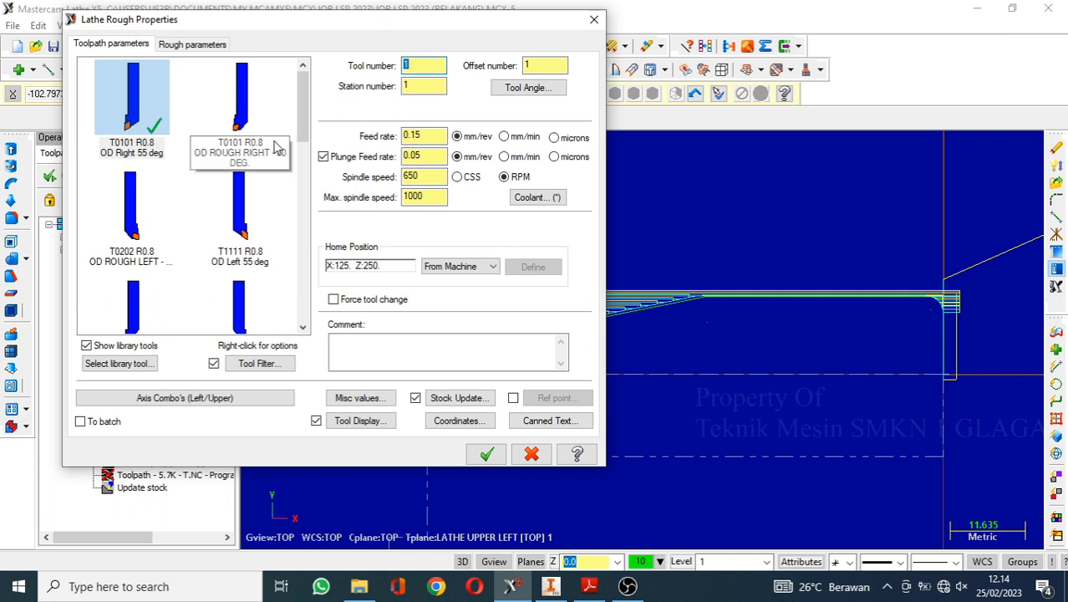
{"action": "mouse_move", "coordinate": [277, 147]}
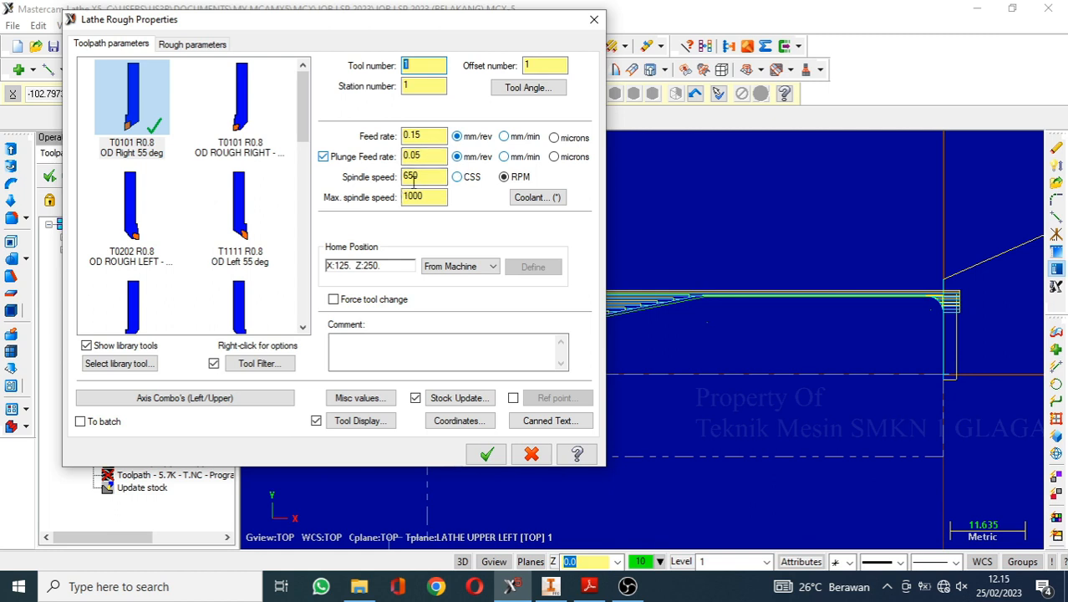
{"action": "left_click", "coordinate": [551, 198]}
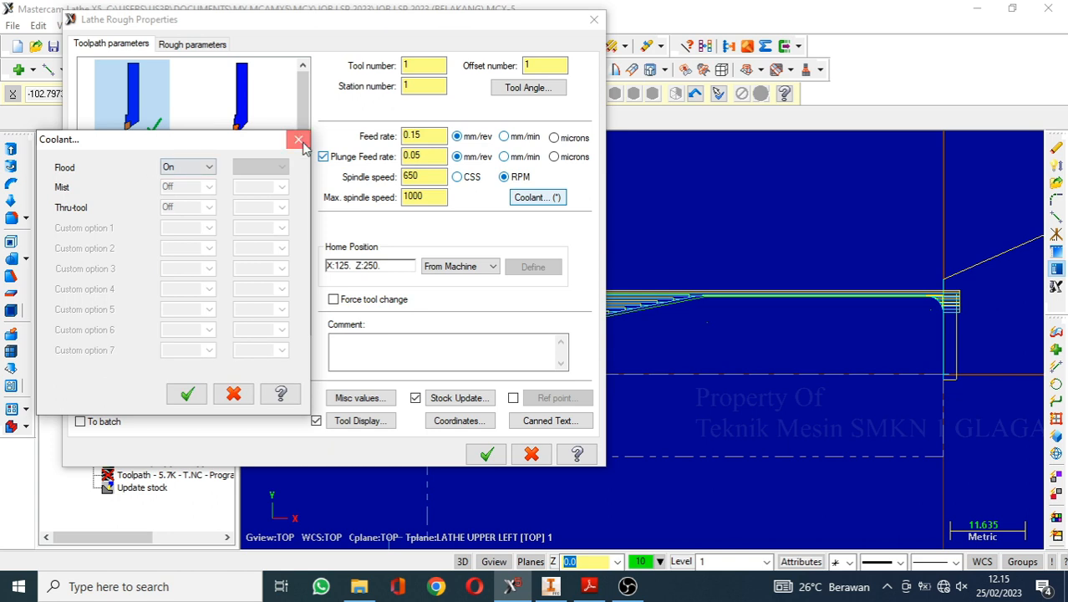
{"action": "left_click", "coordinate": [298, 140]}
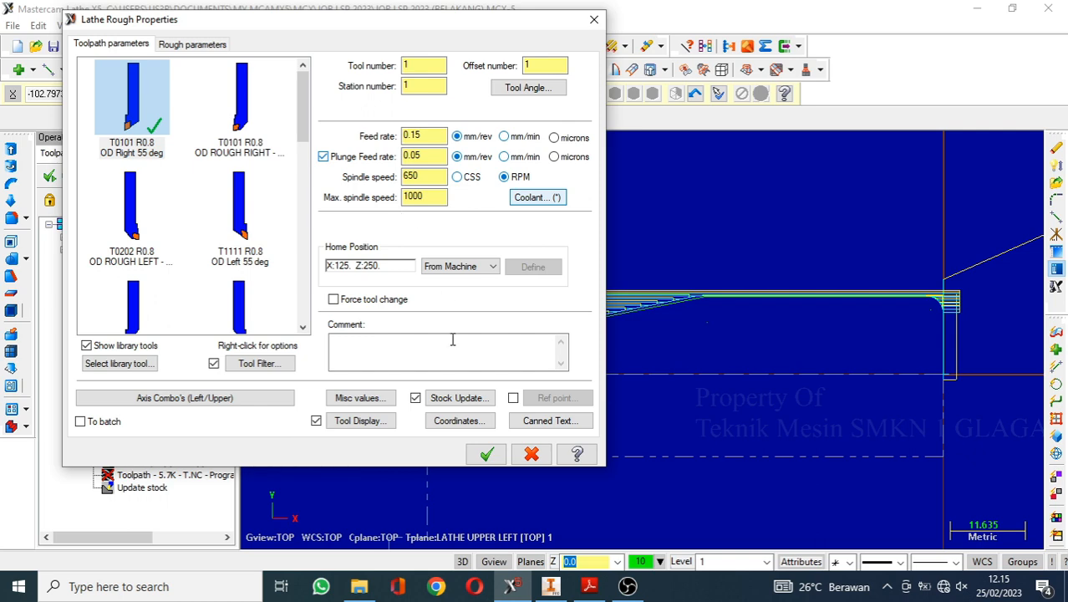
{"action": "left_click", "coordinate": [486, 454]}
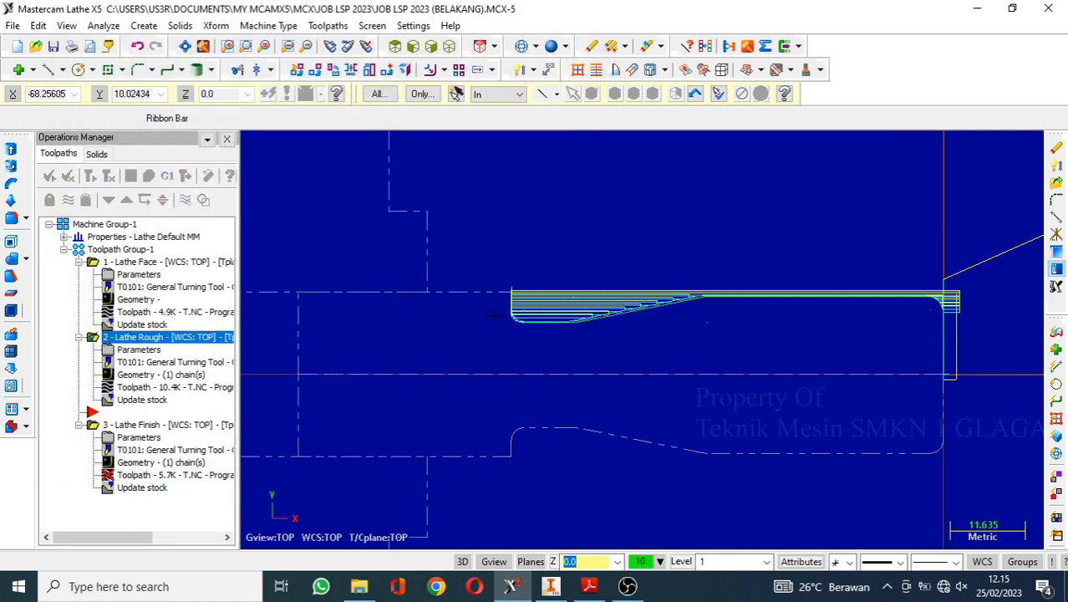
Try to regenerate and backplot the Lathe Finish toolpath, dismissing the tool collision prompt.
{"action": "left_click", "coordinate": [163, 476]}
{"action": "left_click", "coordinate": [231, 288]}
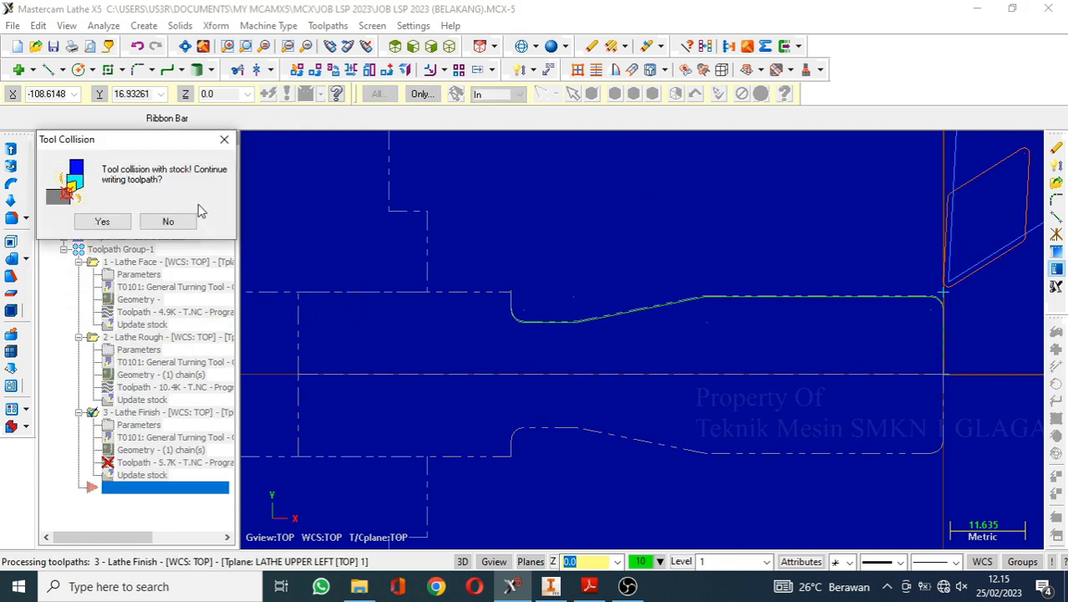
{"action": "left_click", "coordinate": [219, 141]}
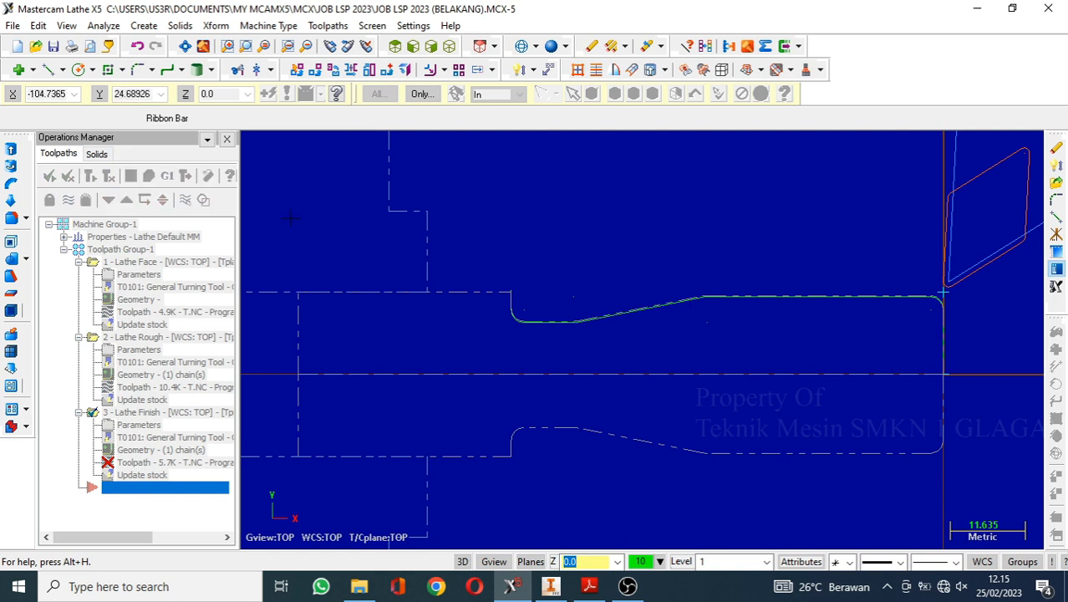
{"action": "left_click", "coordinate": [609, 332]}
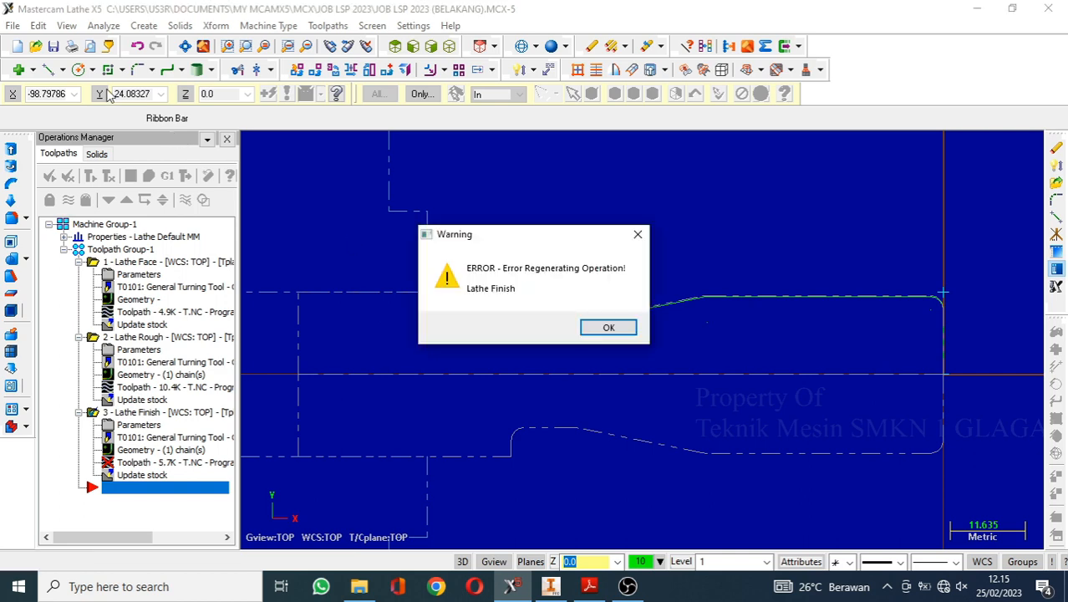
{"action": "left_click", "coordinate": [613, 323]}
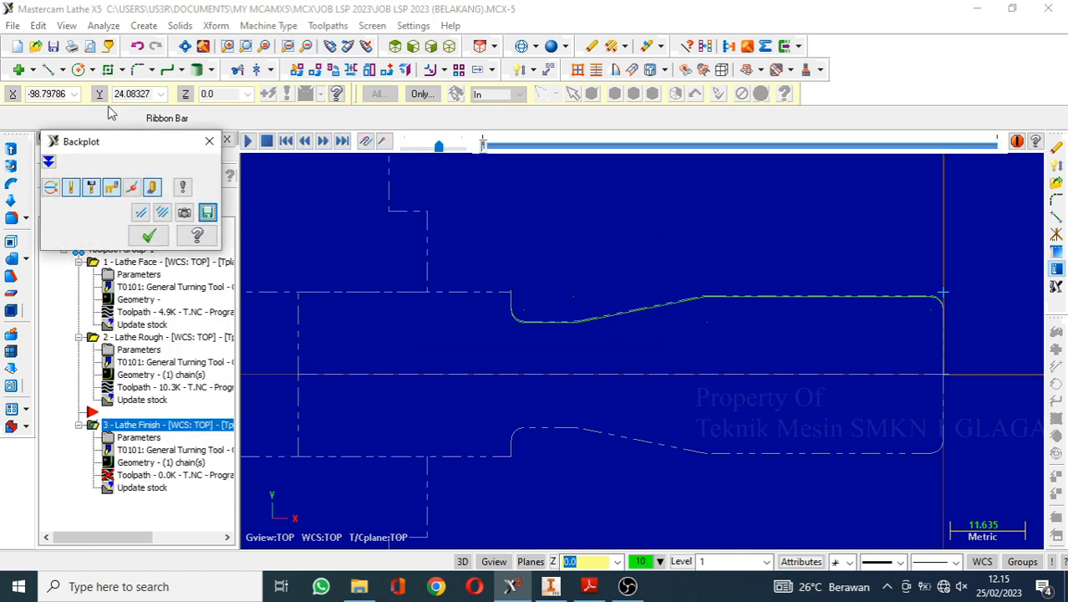
{"action": "left_click", "coordinate": [207, 140]}
Open JOB LSP 2023 (DEPAN) from the JOB LSP 2023 folder without saving the current file.
{"action": "left_click", "coordinate": [37, 48]}
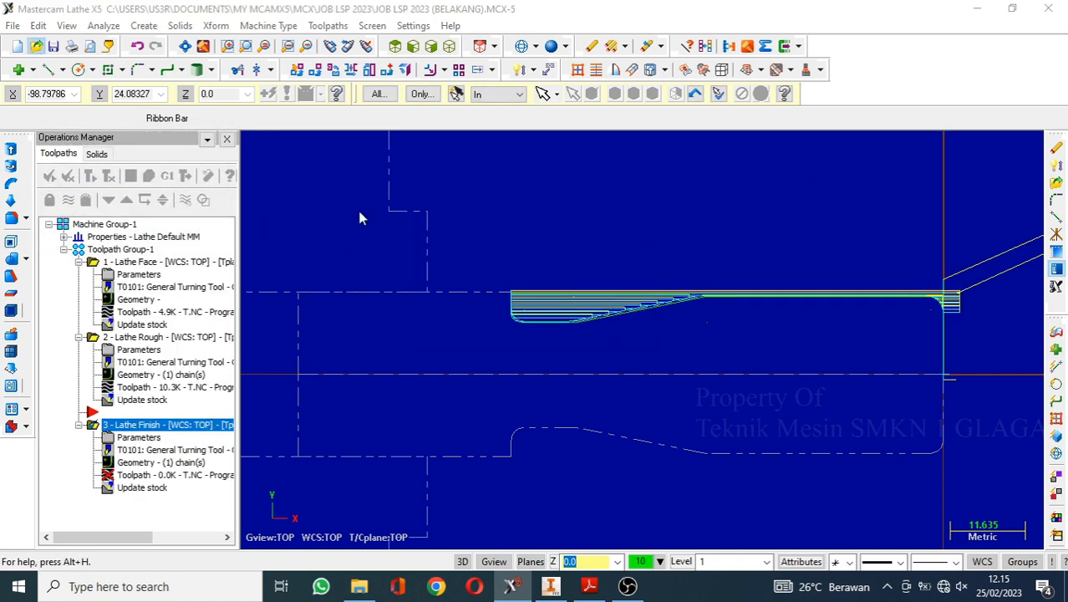
{"action": "left_click", "coordinate": [335, 115]}
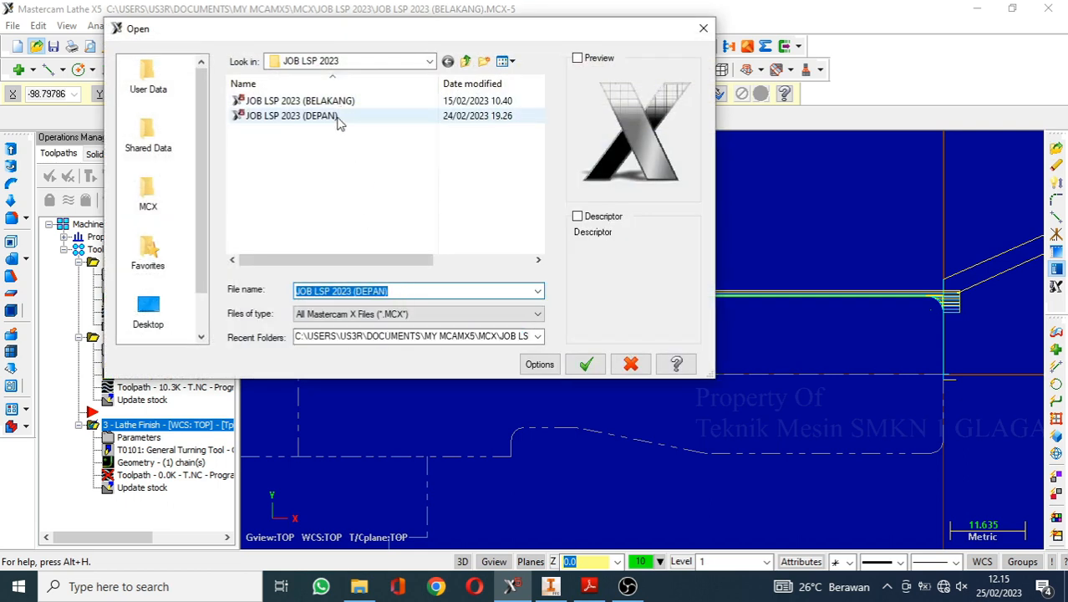
{"action": "left_click", "coordinate": [586, 363]}
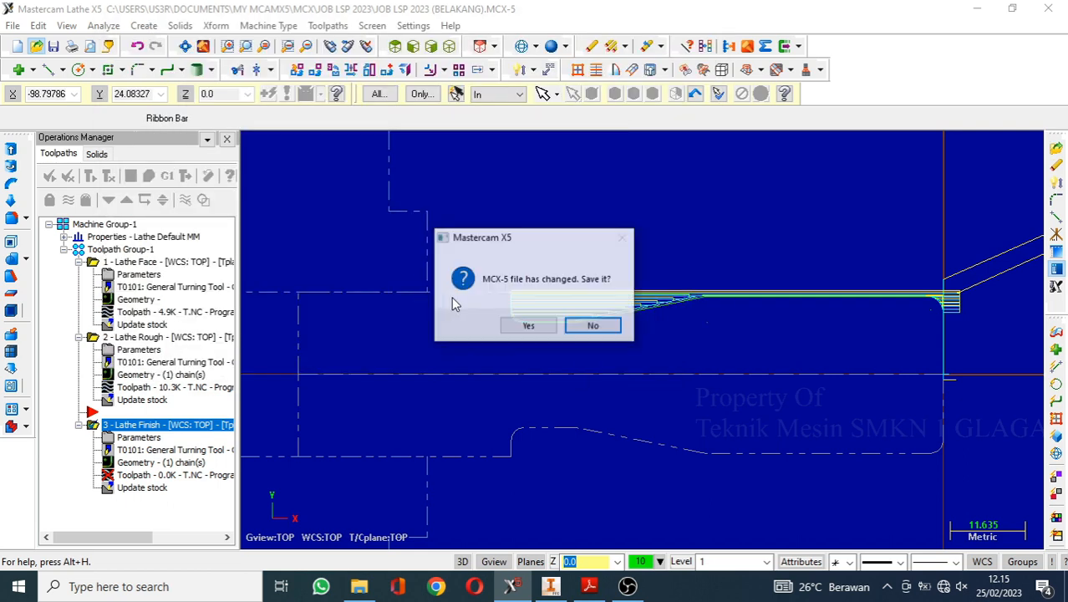
{"action": "left_click", "coordinate": [593, 326]}
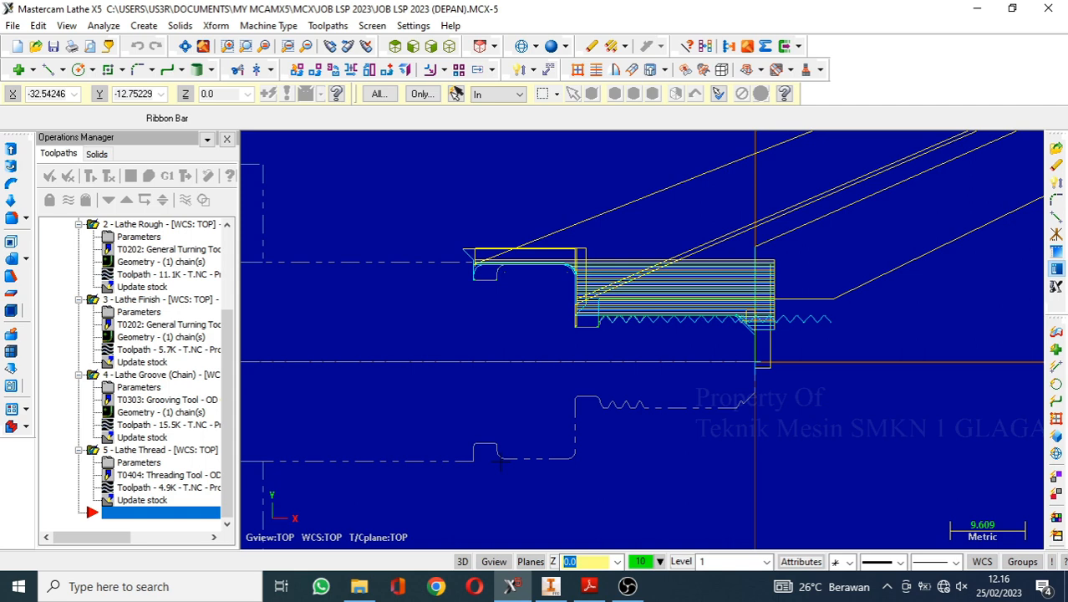
Look over the front-side toolpaths and switch to the part's PDF drawing in Adobe Reader.
{"action": "scroll", "coordinate": [529, 335], "scroll_direction": "down", "scroll_amount": 2}
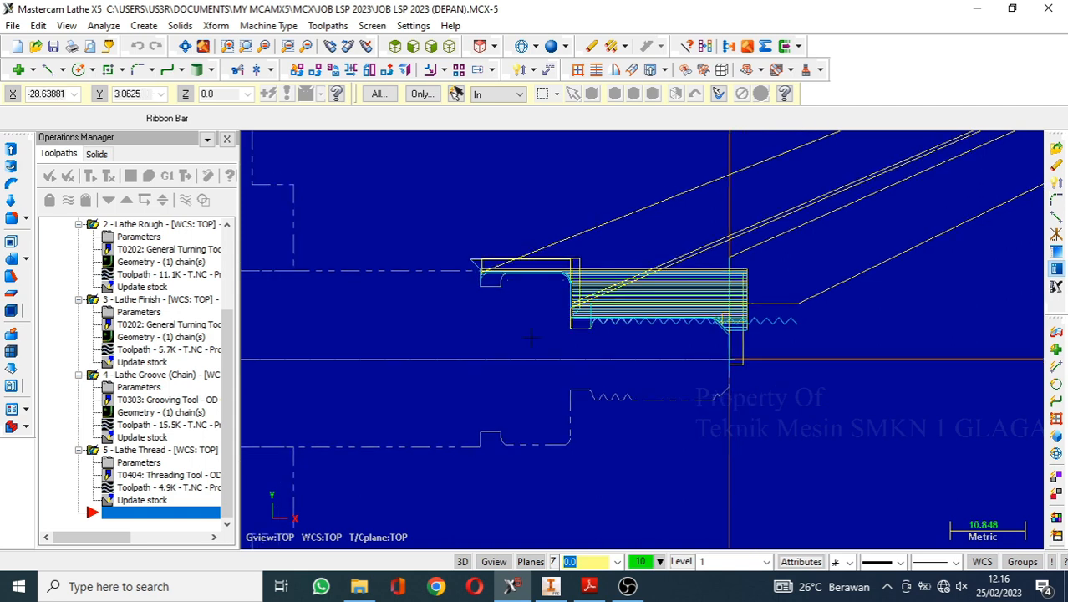
{"action": "left_click", "coordinate": [590, 585]}
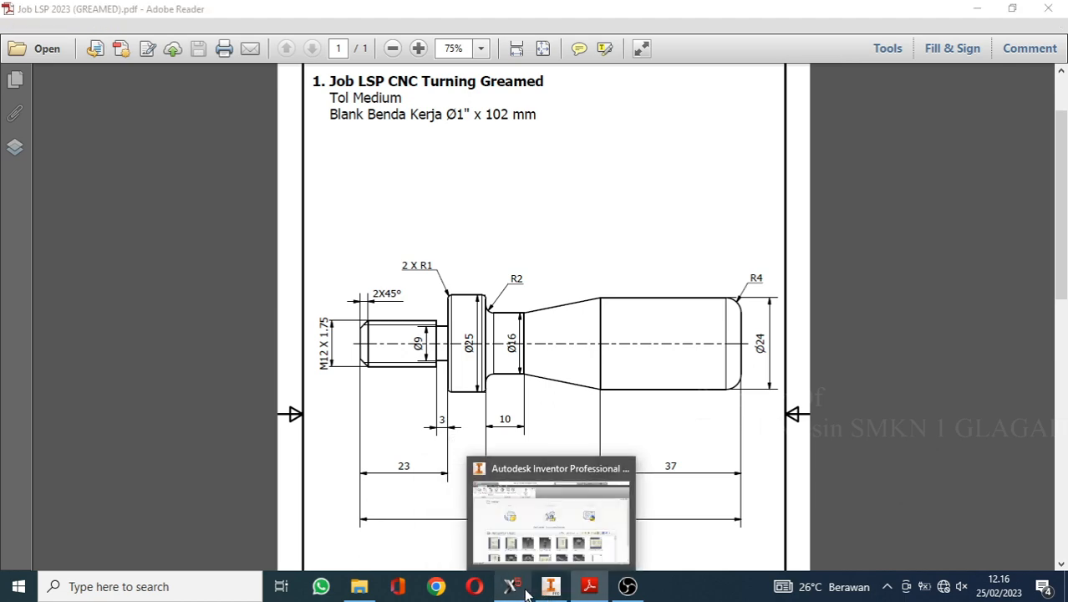
Switch back to Mastercam and examine the Lathe Groove (Chain) operation's tool, speeds, shape, rough and finish parameters.
{"action": "left_click", "coordinate": [511, 586]}
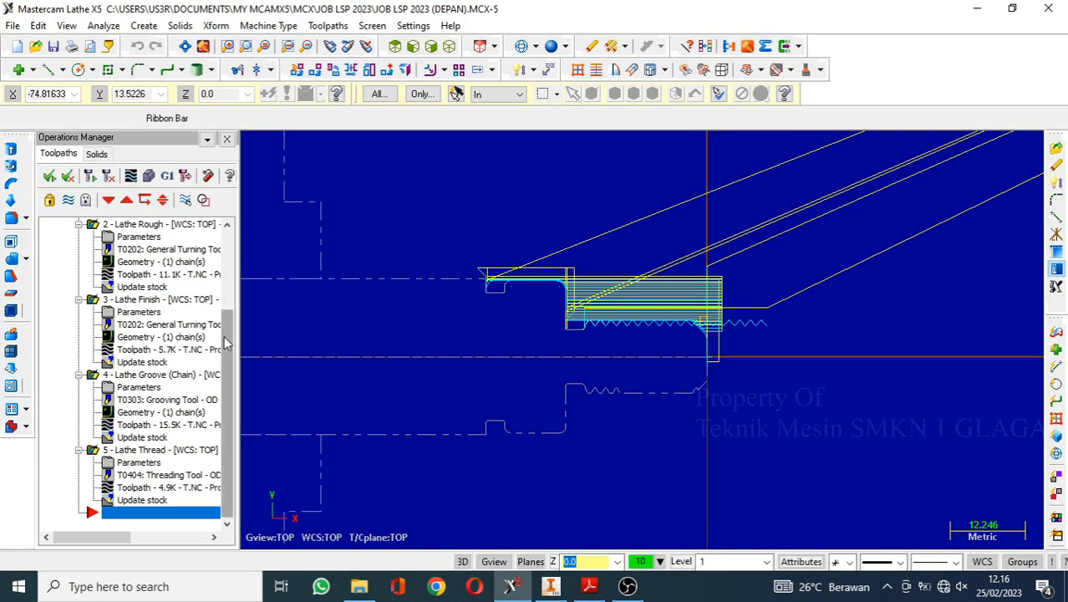
{"action": "scroll", "coordinate": [236, 303], "scroll_direction": "up", "scroll_amount": 2}
{"action": "scroll", "coordinate": [237, 304], "scroll_direction": "up", "scroll_amount": 2}
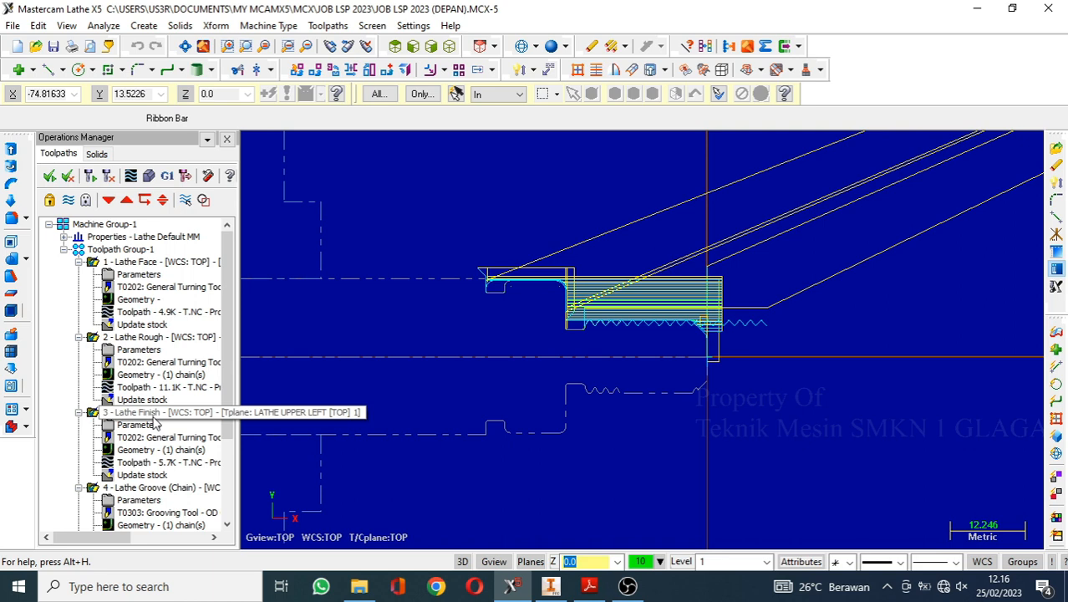
{"action": "scroll", "coordinate": [156, 423], "scroll_direction": "down", "scroll_amount": 3}
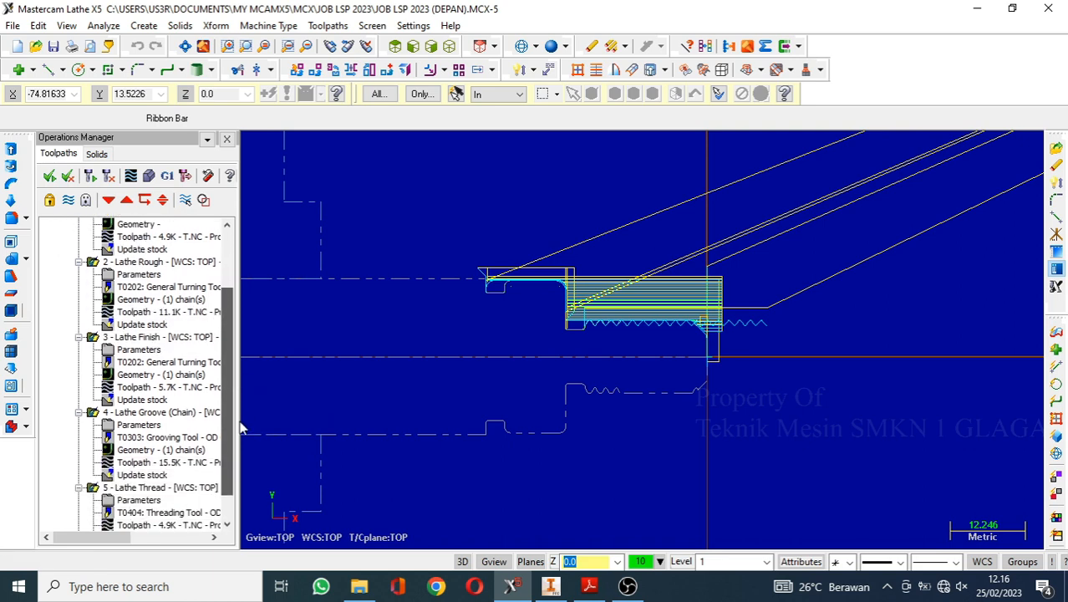
{"action": "left_click", "coordinate": [136, 388]}
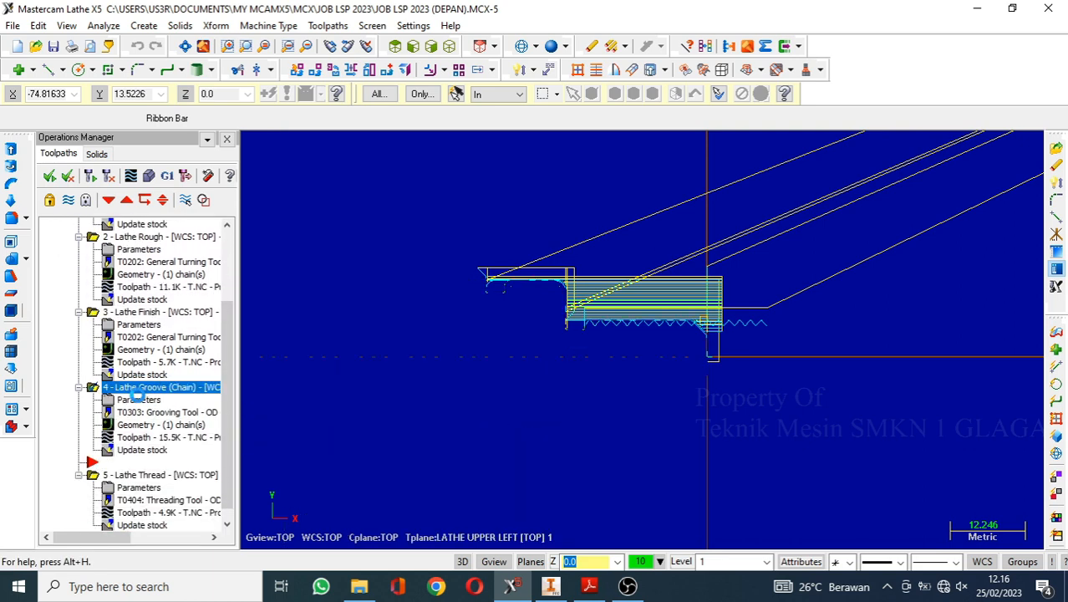
{"action": "left_click", "coordinate": [137, 398]}
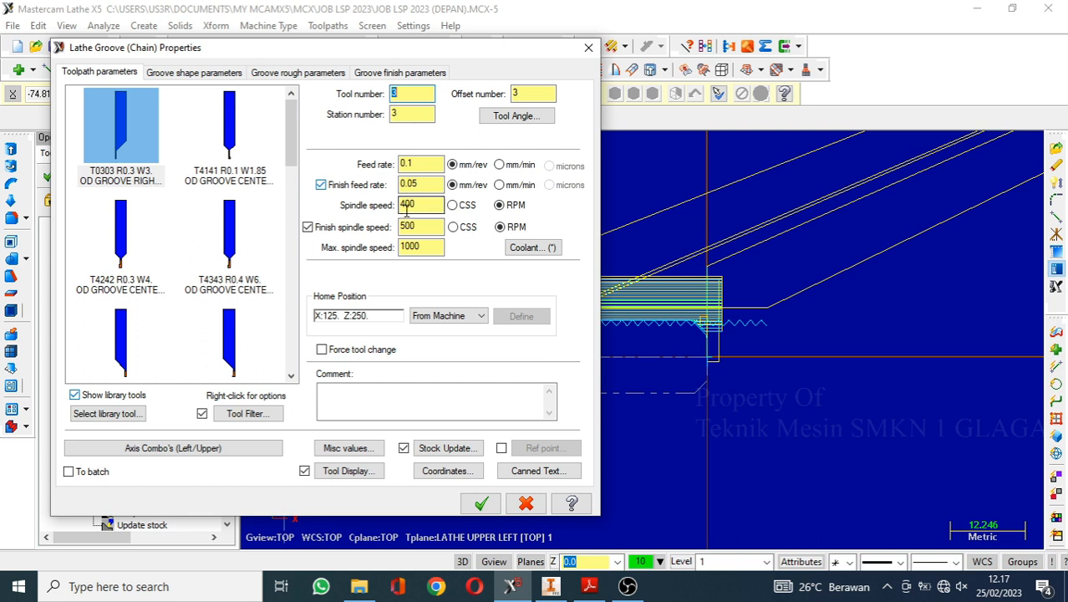
{"action": "left_click", "coordinate": [233, 74]}
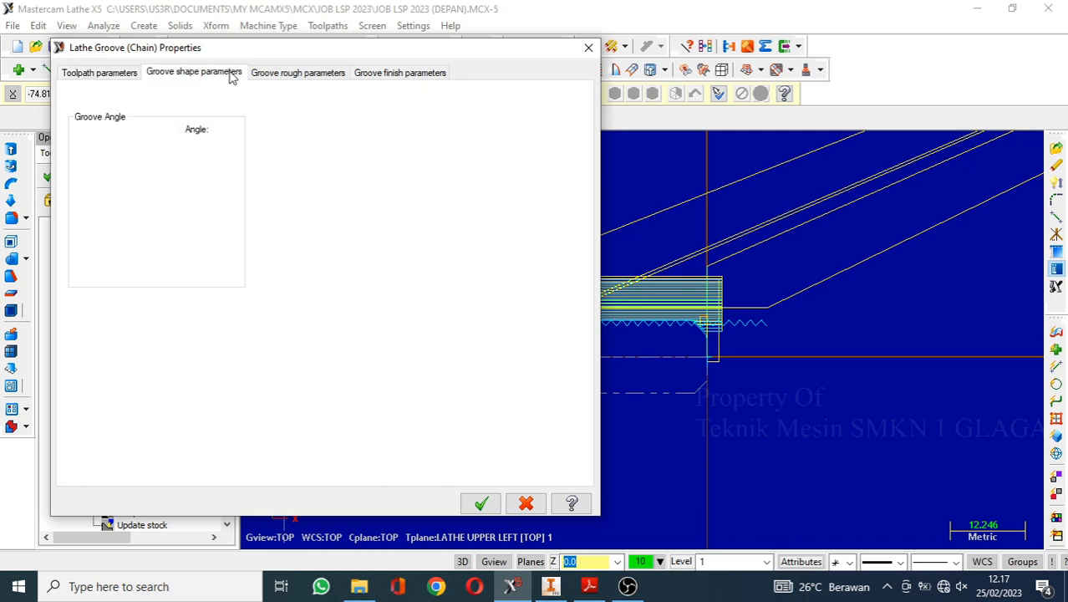
{"action": "left_click", "coordinate": [303, 76]}
{"action": "left_click", "coordinate": [391, 74]}
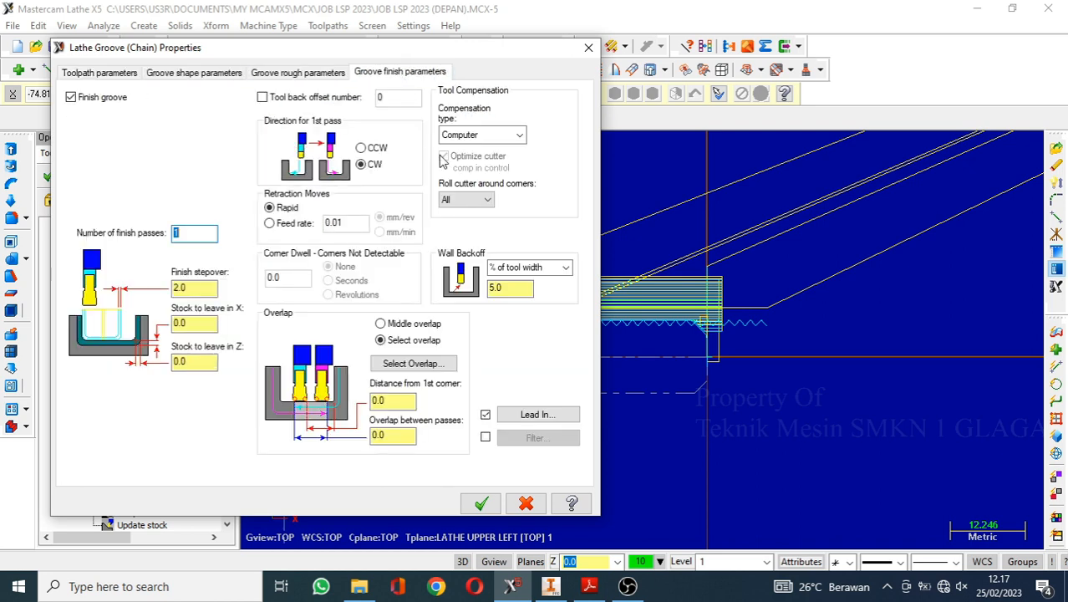
{"action": "left_click", "coordinate": [481, 503]}
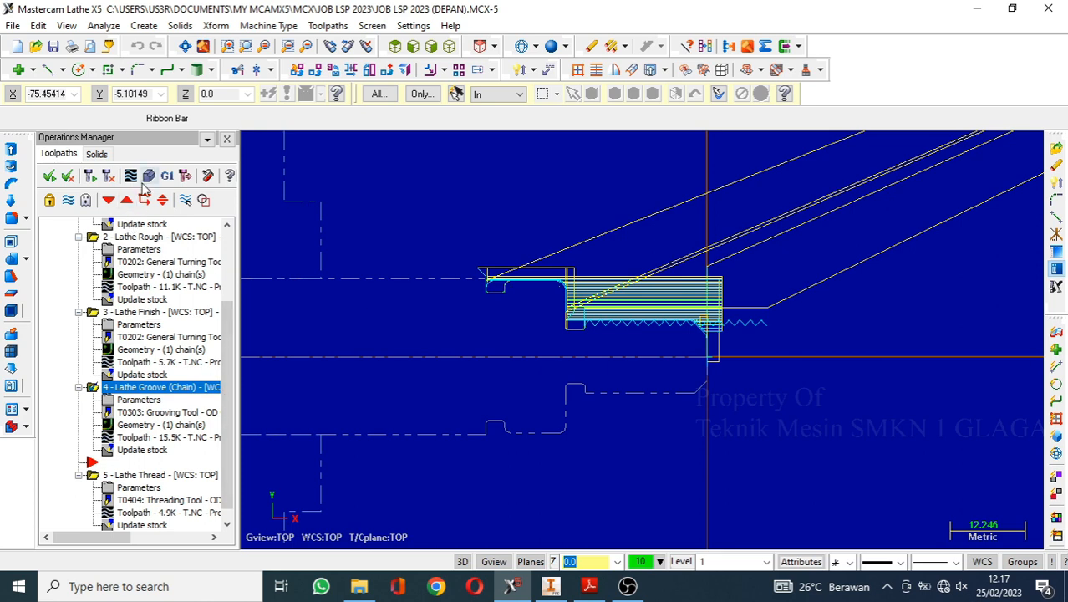
Run the solid verification of the Lathe Groove (Chain) toolpath and close it.
{"action": "left_click", "coordinate": [148, 175]}
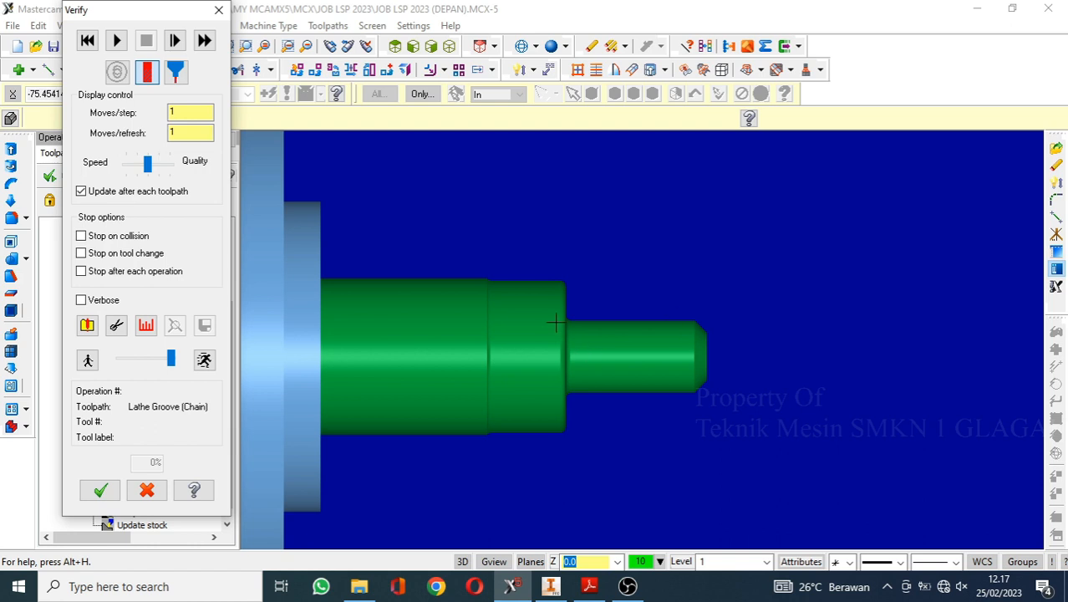
{"action": "left_click", "coordinate": [118, 43]}
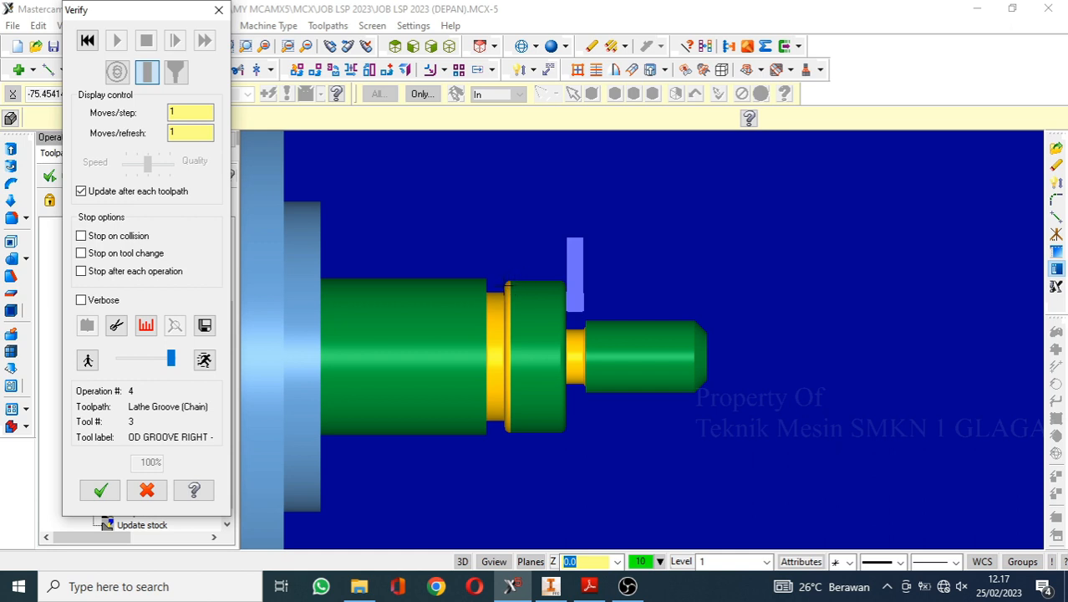
{"action": "left_click", "coordinate": [218, 9]}
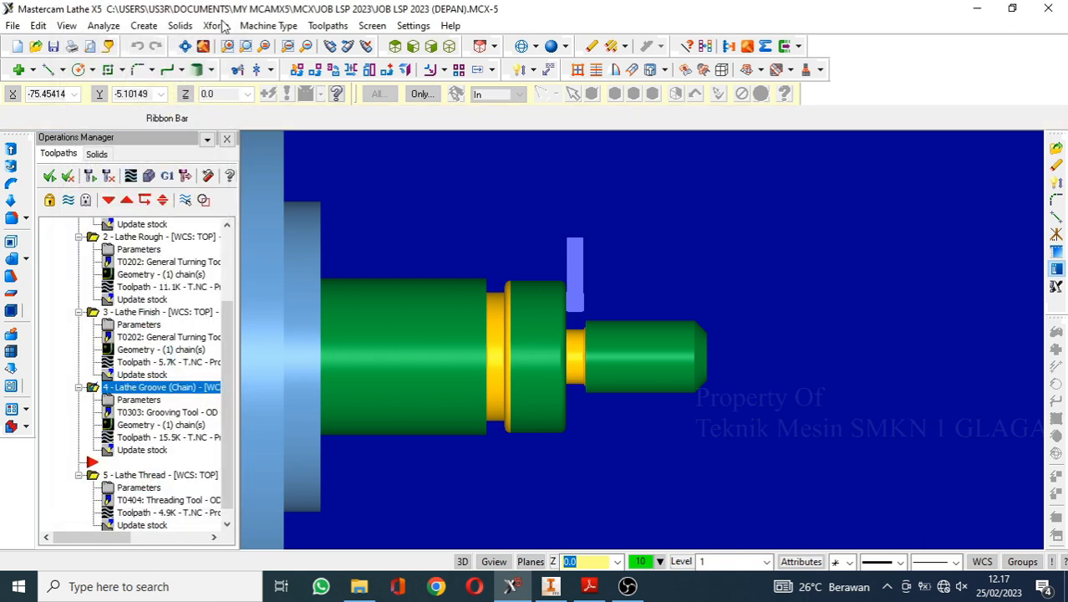
{"action": "scroll", "coordinate": [166, 470], "scroll_direction": "down", "scroll_amount": 1}
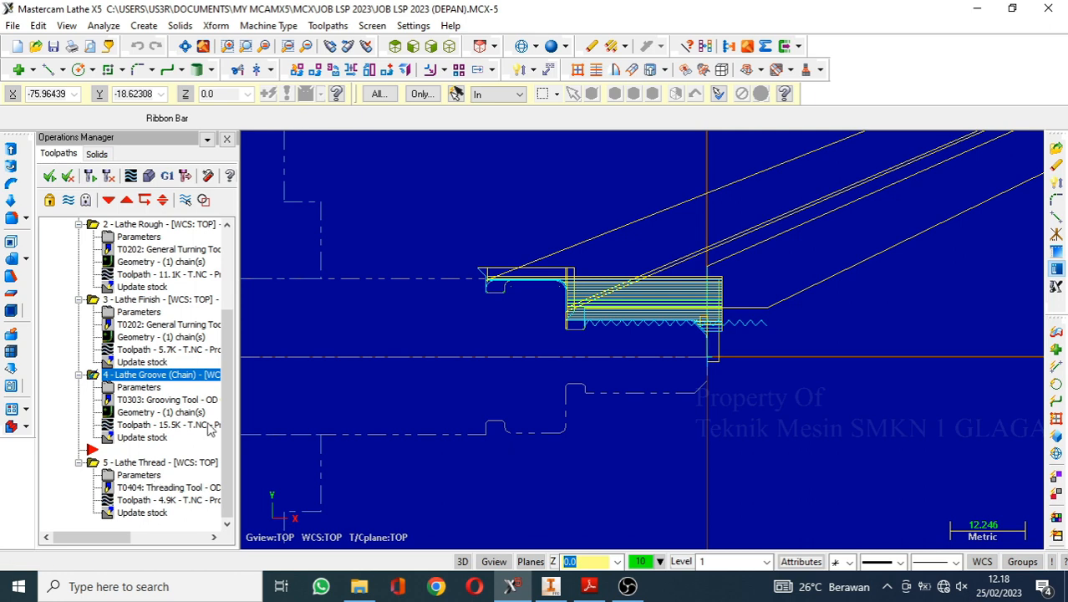
Examine the Lathe Thread operation's threading tool, feed rate and spindle speed settings.
{"action": "left_click", "coordinate": [372, 25]}
{"action": "mouse_move", "coordinate": [328, 25]}
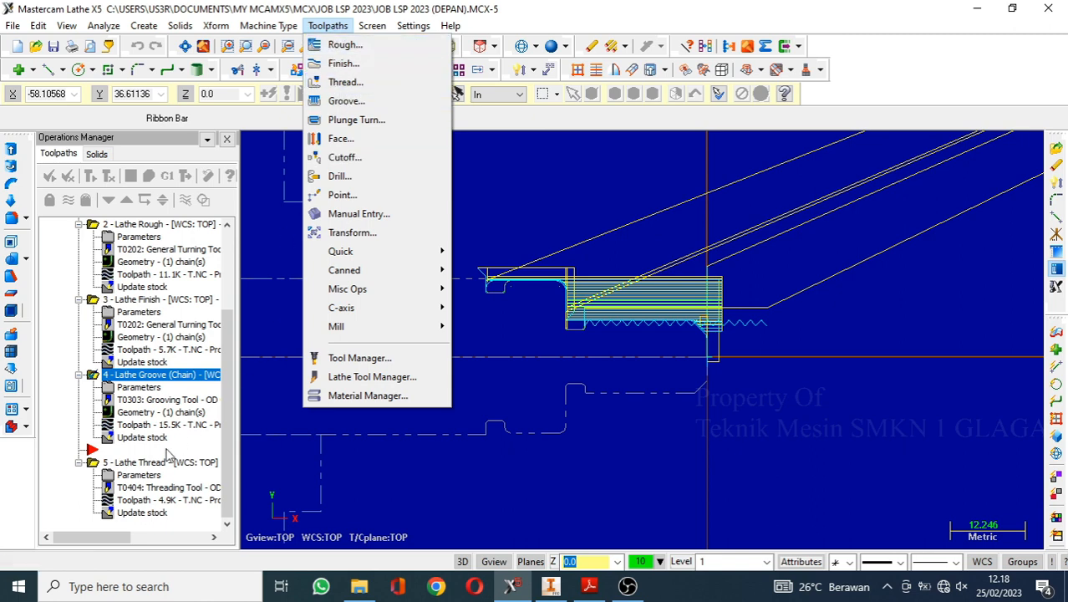
{"action": "left_click", "coordinate": [132, 476]}
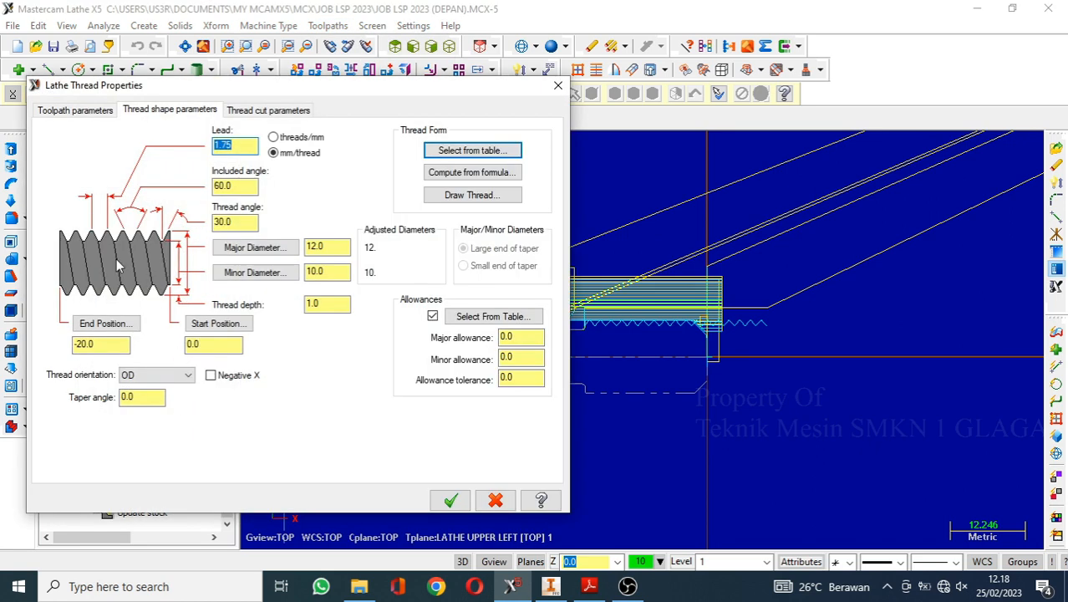
{"action": "left_click", "coordinate": [99, 111]}
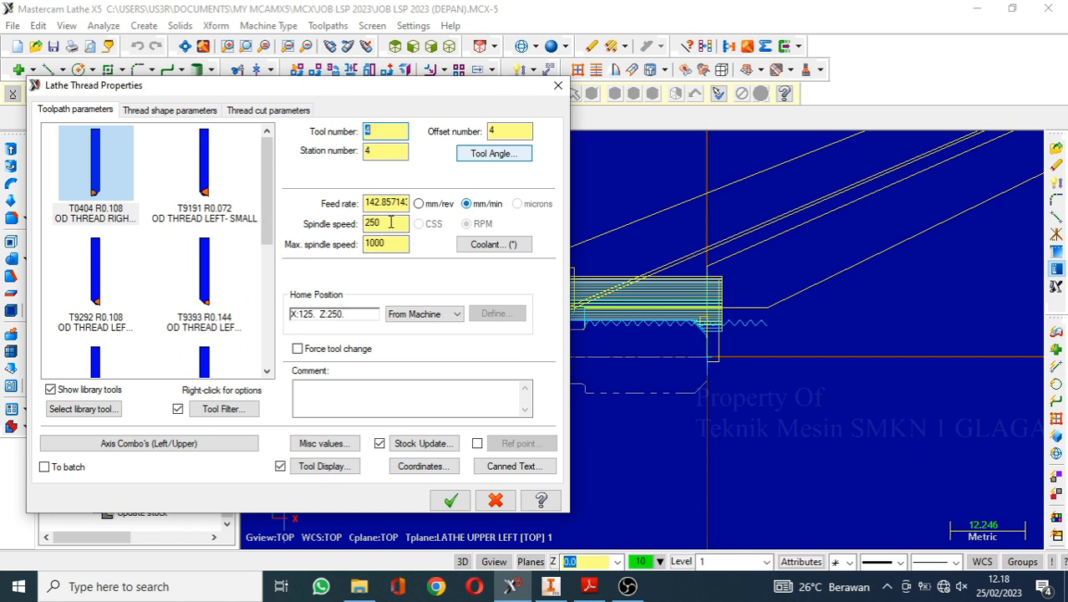
{"action": "double_click", "coordinate": [390, 223]}
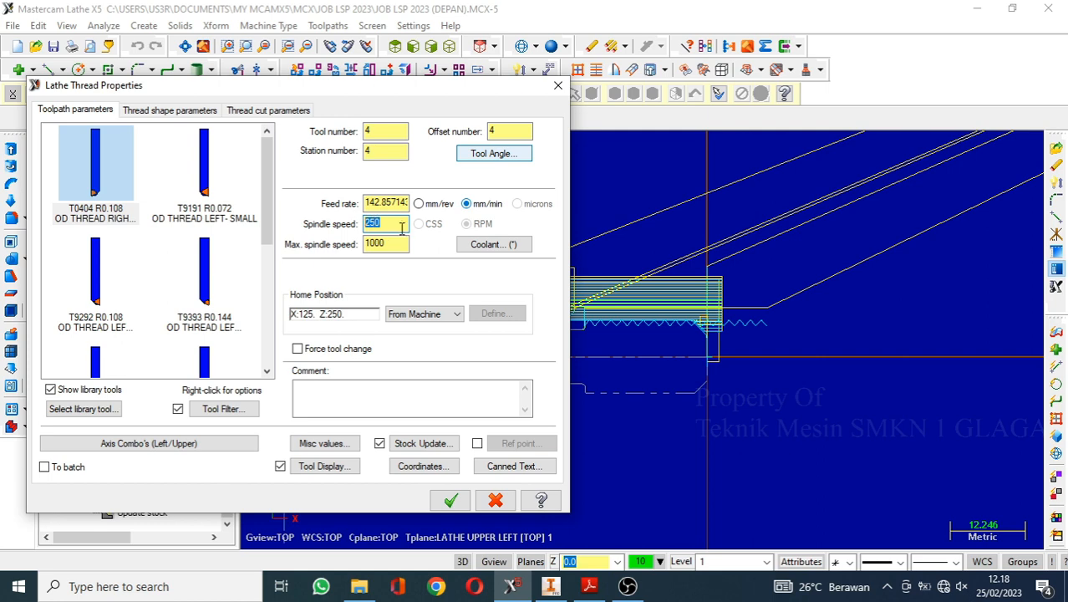
Set the thread form from the Metric M Profile table to the coarse 12 mm thread with 1.75 mm lead.
{"action": "left_click", "coordinate": [184, 120]}
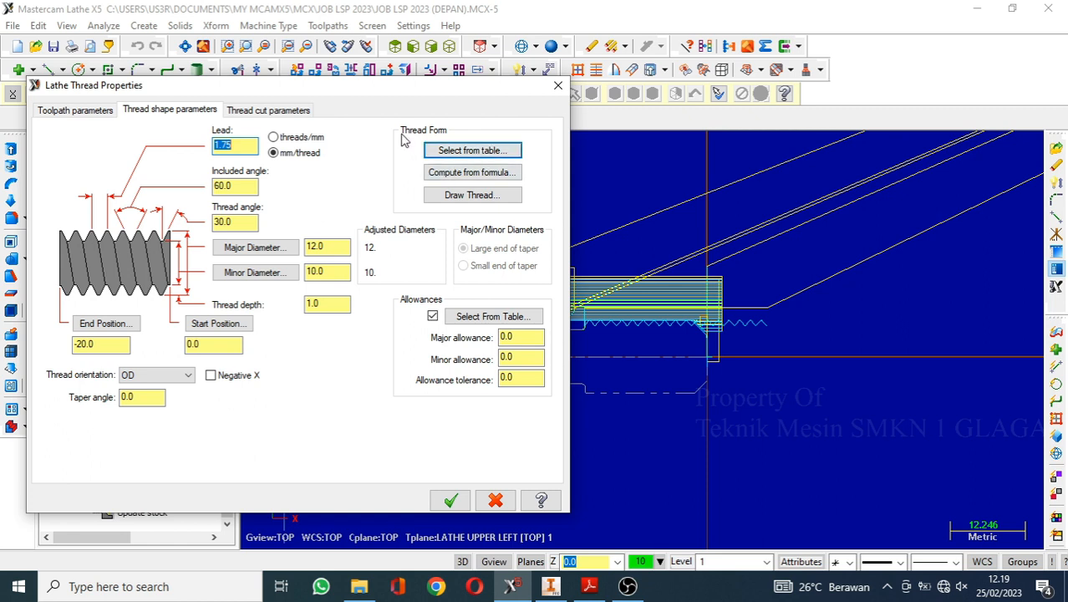
{"action": "left_click", "coordinate": [456, 155]}
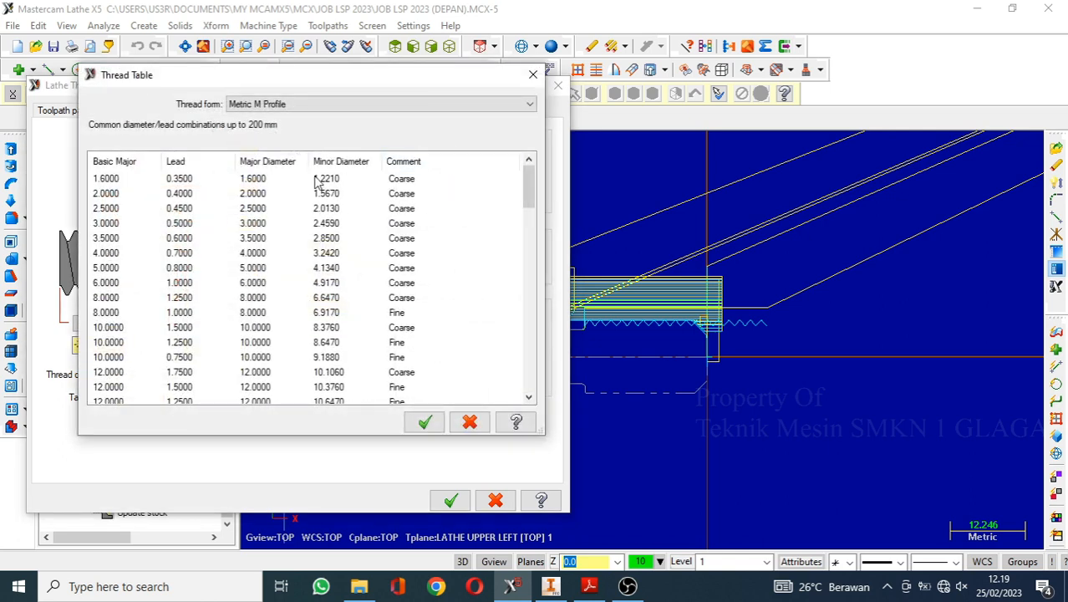
{"action": "left_click", "coordinate": [292, 103]}
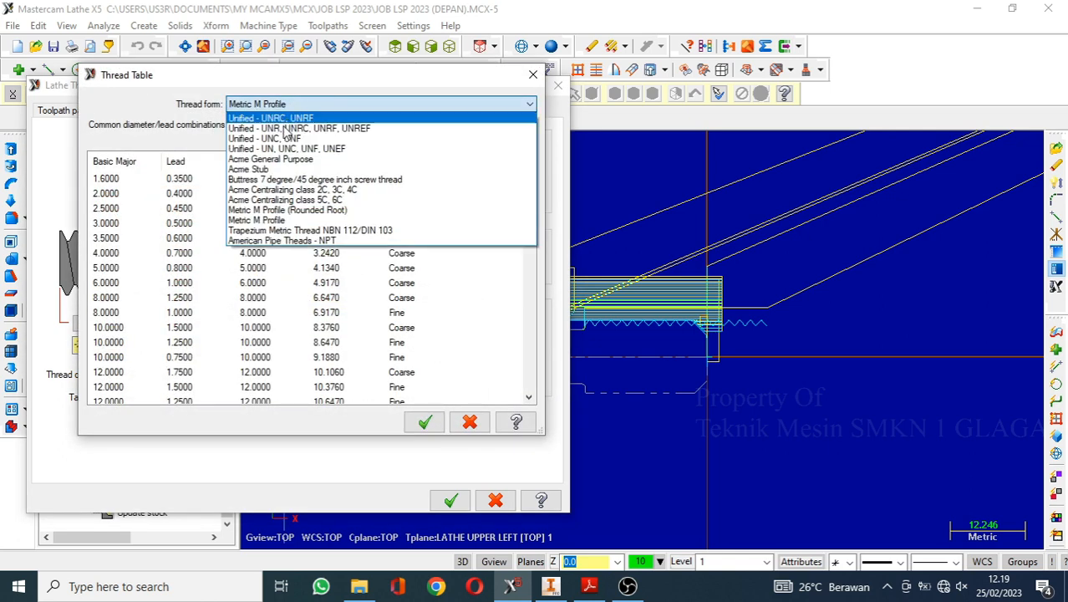
{"action": "left_click", "coordinate": [287, 223]}
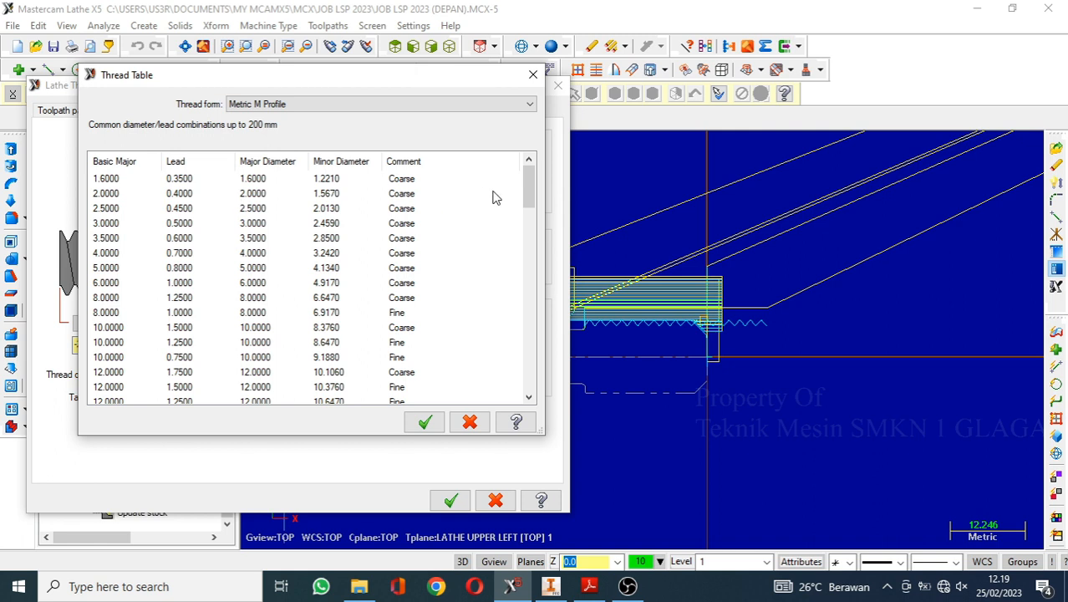
{"action": "scroll", "coordinate": [529, 187], "scroll_direction": "down", "scroll_amount": 1}
{"action": "scroll", "coordinate": [535, 175], "scroll_direction": "up", "scroll_amount": 1}
{"action": "left_click", "coordinate": [182, 376]}
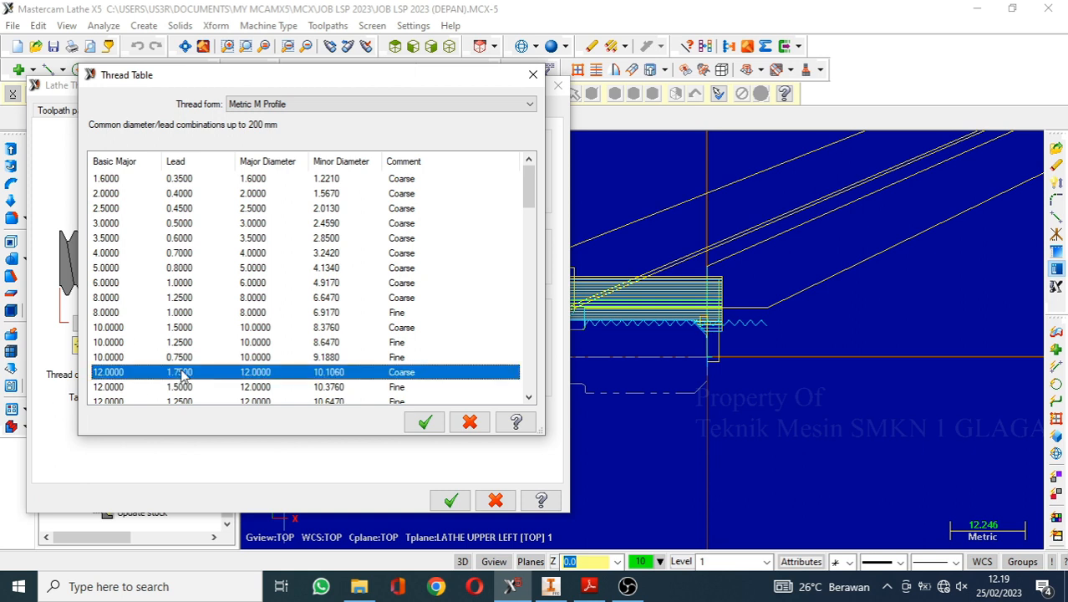
{"action": "left_click", "coordinate": [426, 423]}
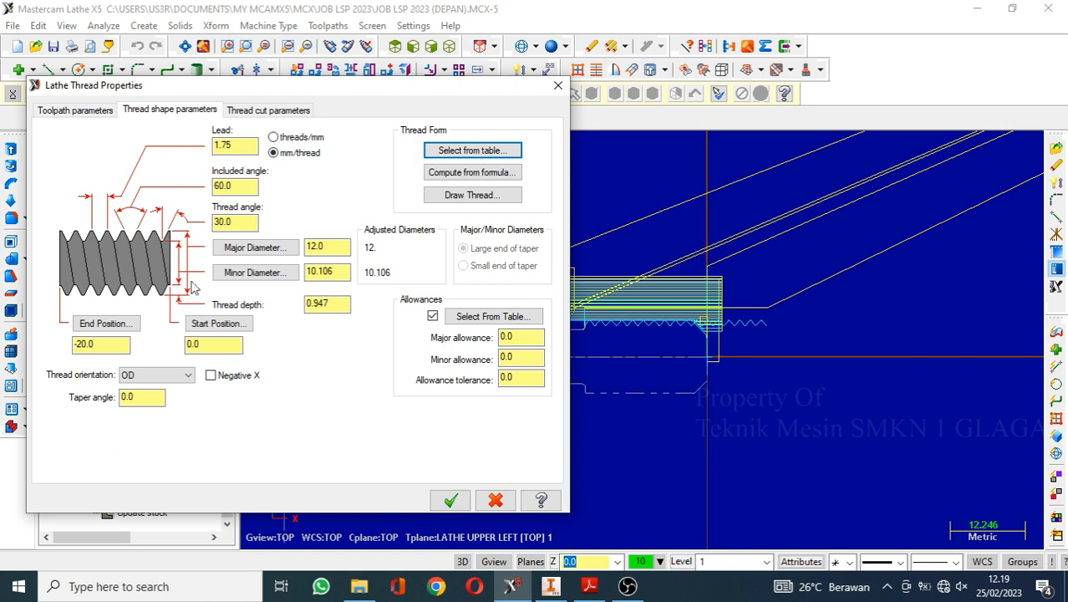
Set the thread's end position at Z -20 by picking the relief groove corner, and review the major and minor diameters.
{"action": "left_click", "coordinate": [104, 324]}
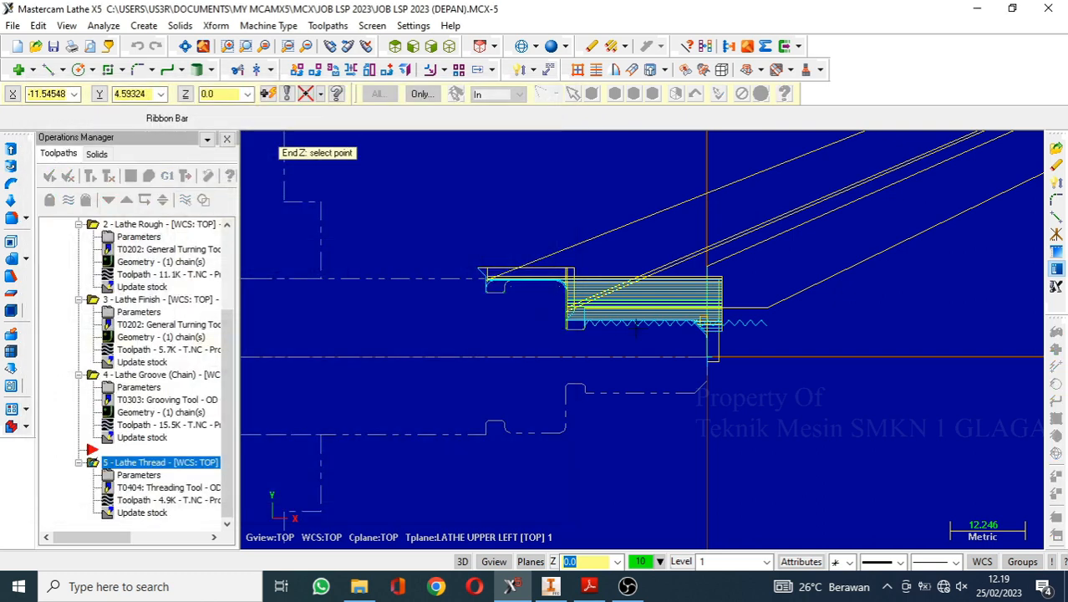
{"action": "scroll", "coordinate": [636, 327], "scroll_direction": "up", "scroll_amount": 4}
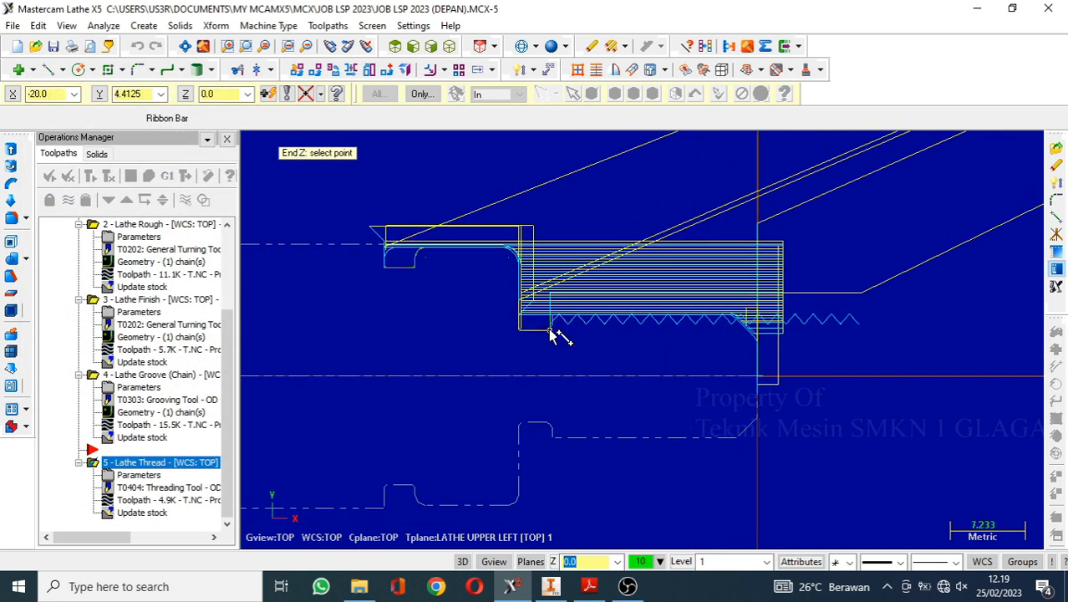
{"action": "left_click", "coordinate": [552, 334]}
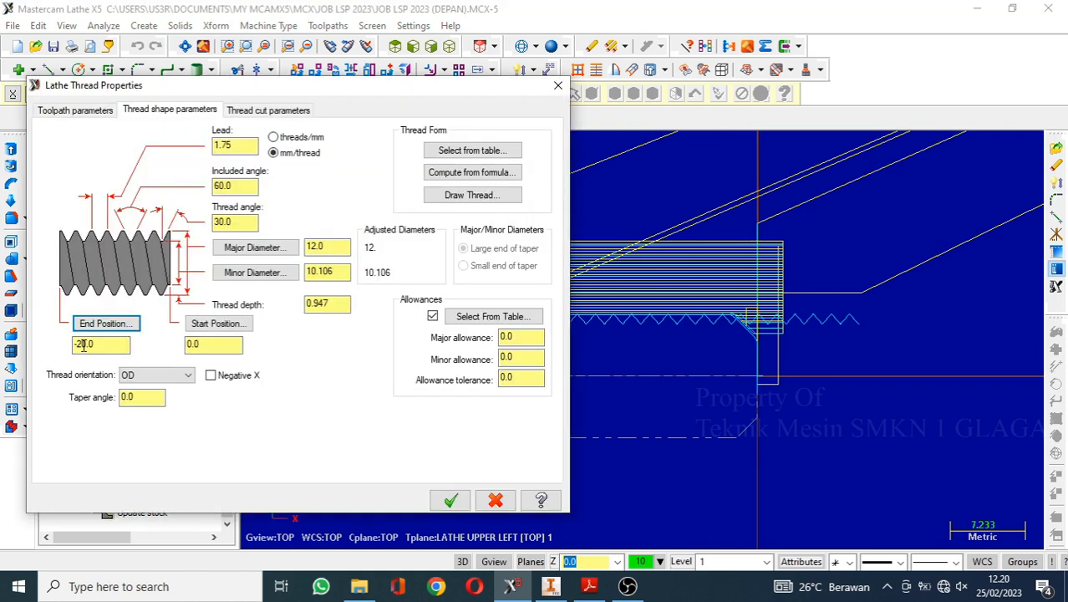
{"action": "left_click", "coordinate": [325, 246]}
{"action": "left_click", "coordinate": [319, 270]}
{"action": "left_click", "coordinate": [326, 245]}
{"action": "left_click", "coordinate": [319, 271]}
Use the Box NC code format with 20 cuts for the thread and accept the thread parameters.
{"action": "left_click", "coordinate": [267, 111]}
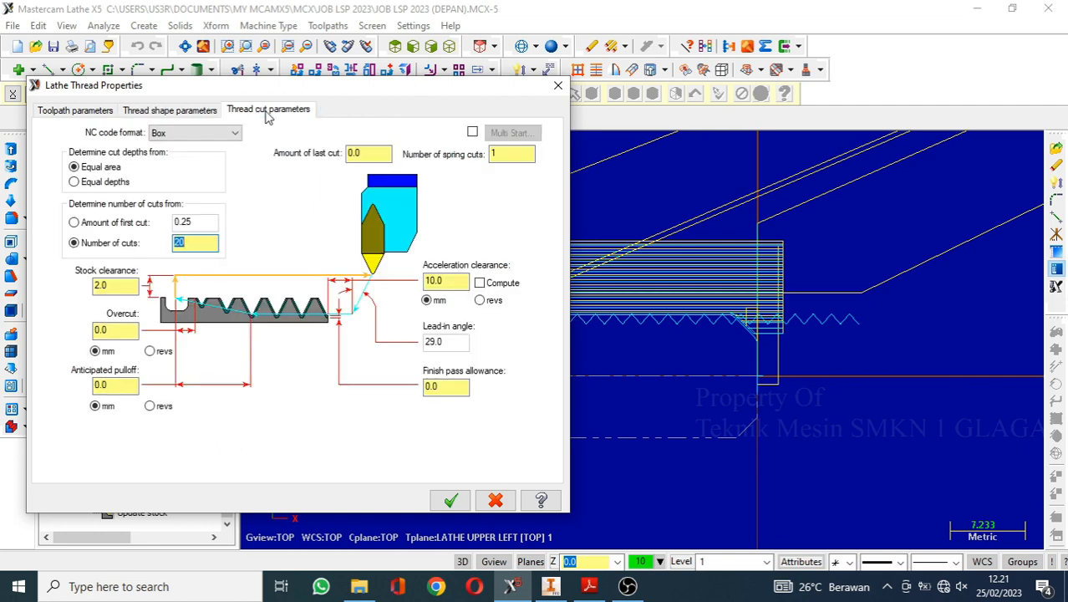
{"action": "left_click", "coordinate": [187, 134]}
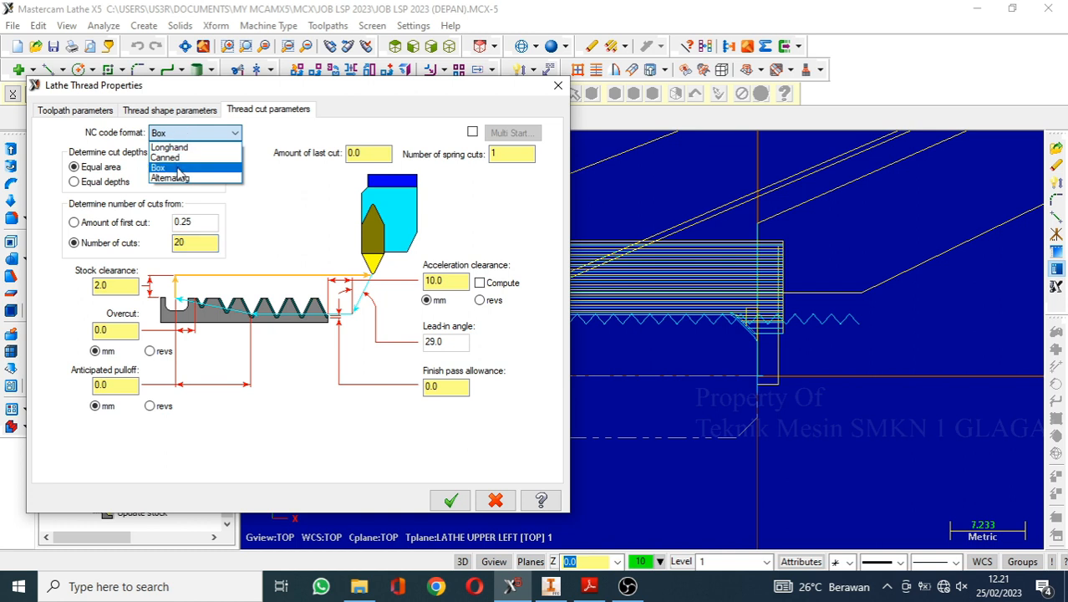
{"action": "left_click", "coordinate": [177, 168]}
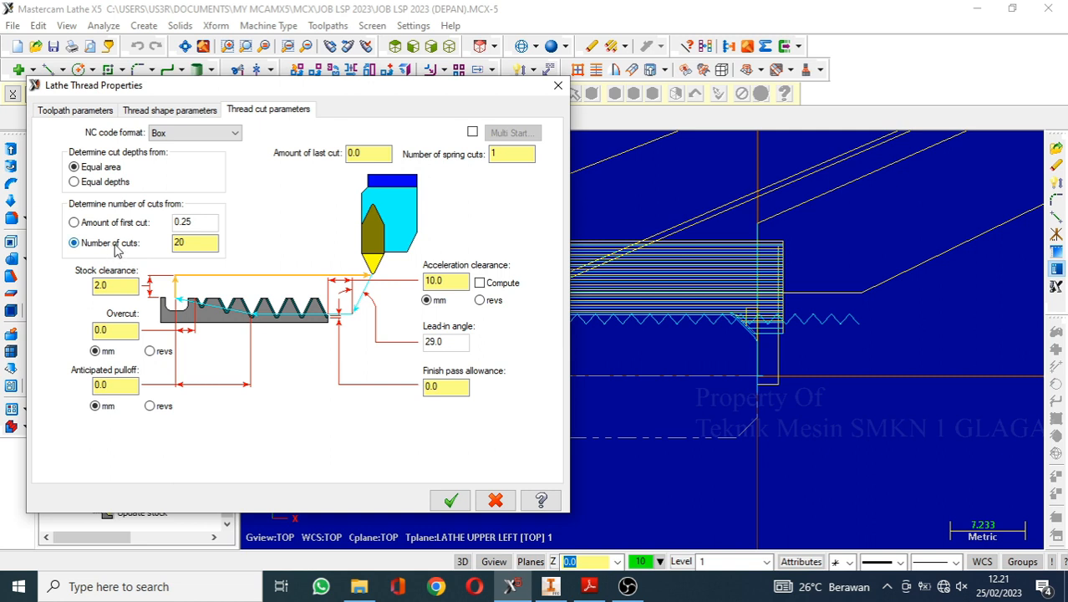
{"action": "left_click", "coordinate": [194, 241]}
{"action": "double_click", "coordinate": [192, 242]}
{"action": "left_click", "coordinate": [451, 500]}
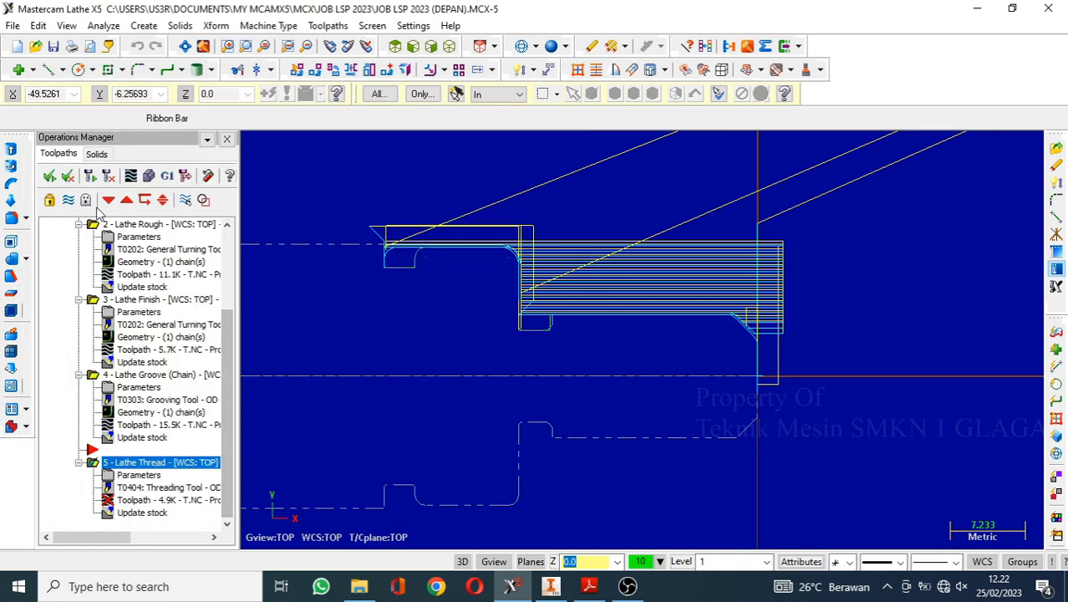
Regenerate the Lathe Thread toolpath and run its solid verification.
{"action": "left_click", "coordinate": [91, 176]}
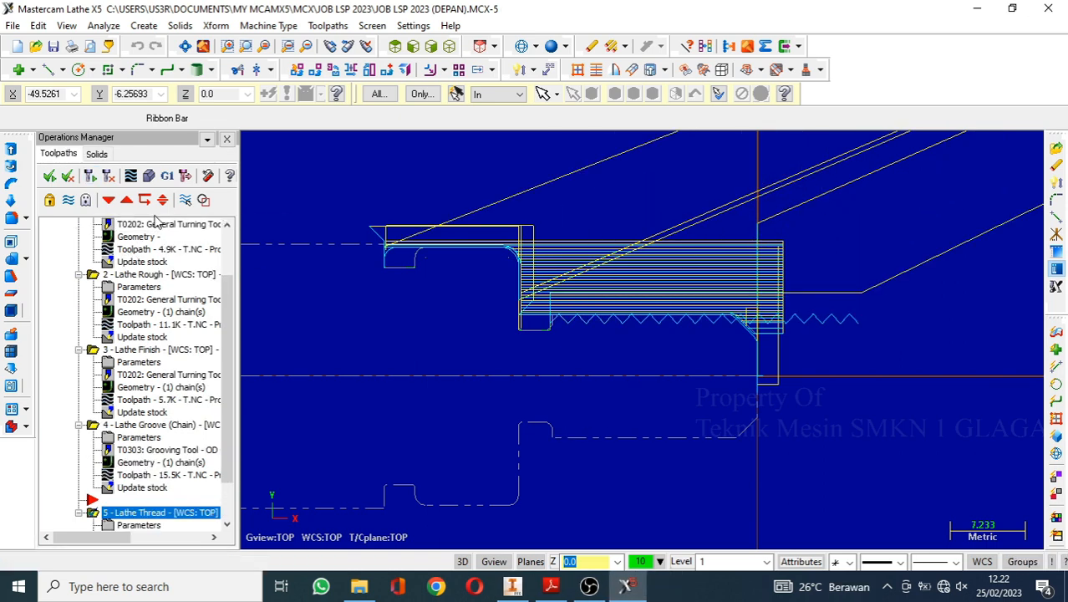
{"action": "left_click", "coordinate": [150, 176]}
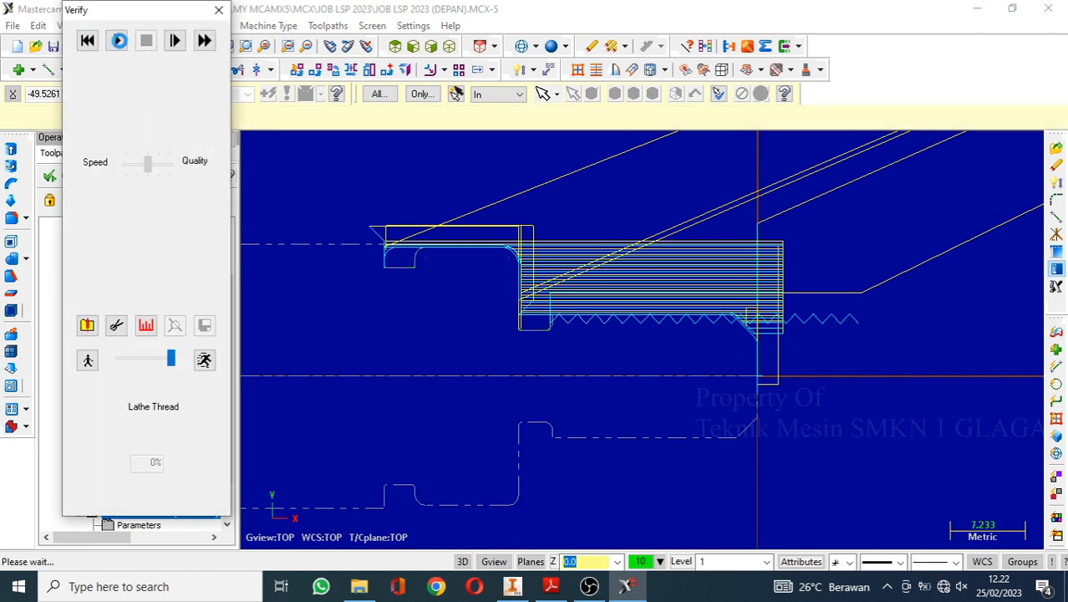
{"action": "left_click", "coordinate": [118, 40]}
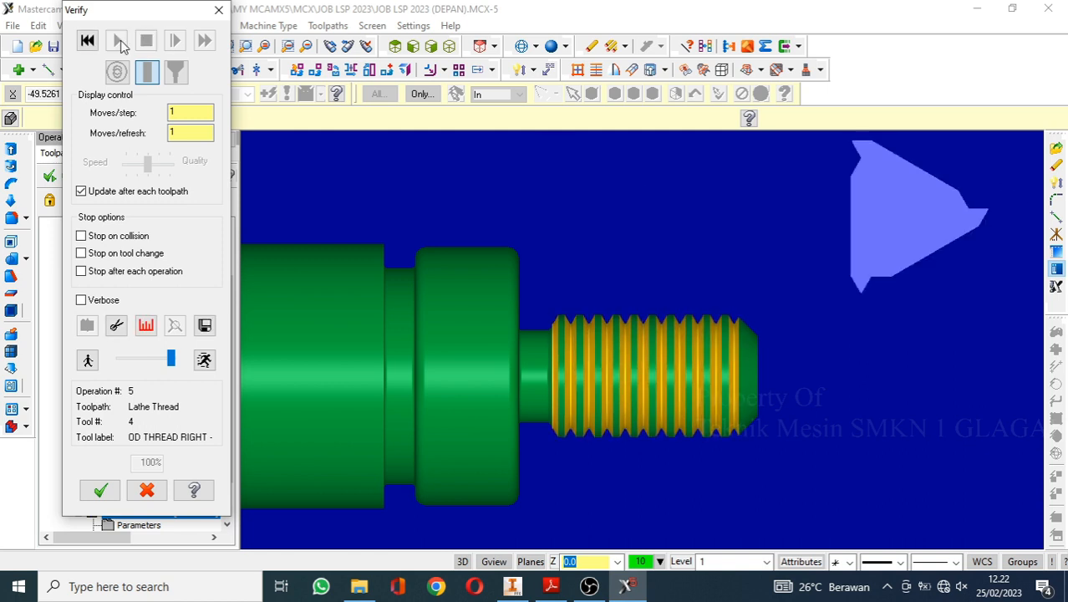
{"action": "left_click", "coordinate": [218, 9]}
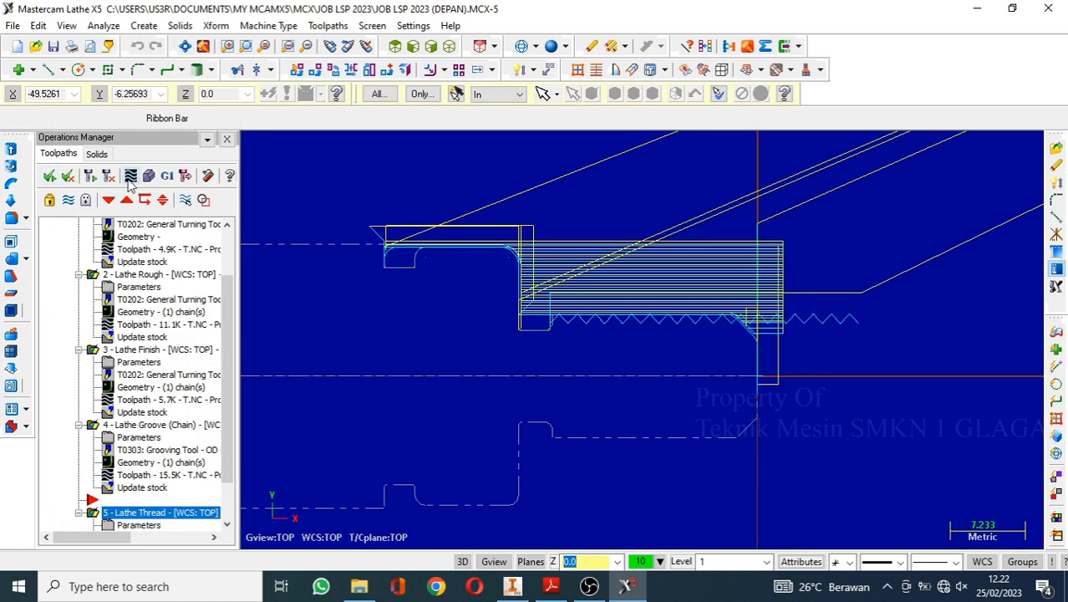
Run the machining verification again, starting from the uncut stock.
{"action": "left_click", "coordinate": [151, 177]}
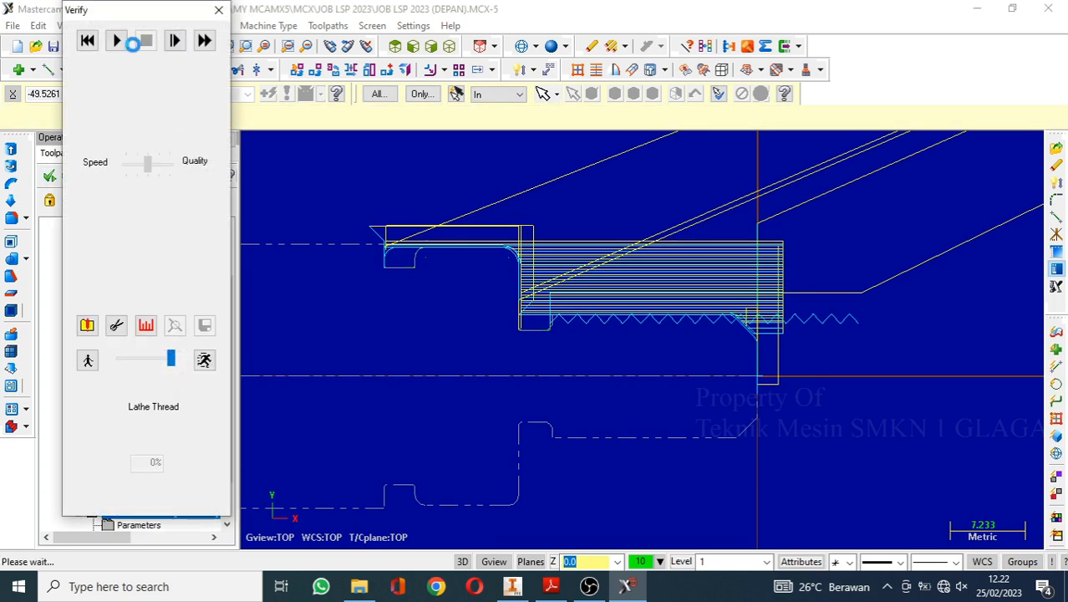
{"action": "left_click", "coordinate": [118, 42]}
{"action": "left_click", "coordinate": [118, 42]}
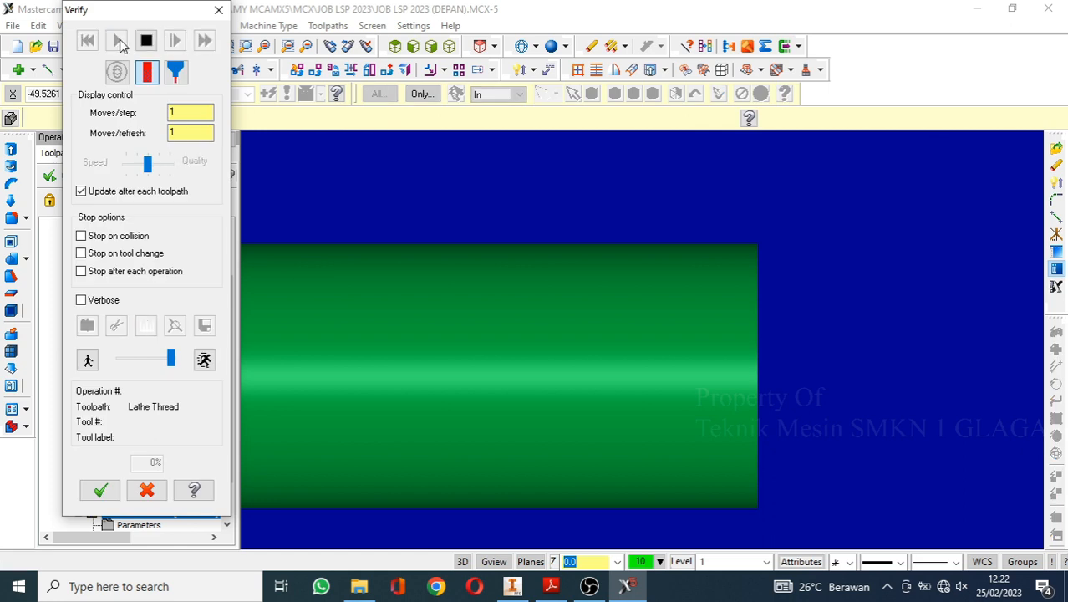